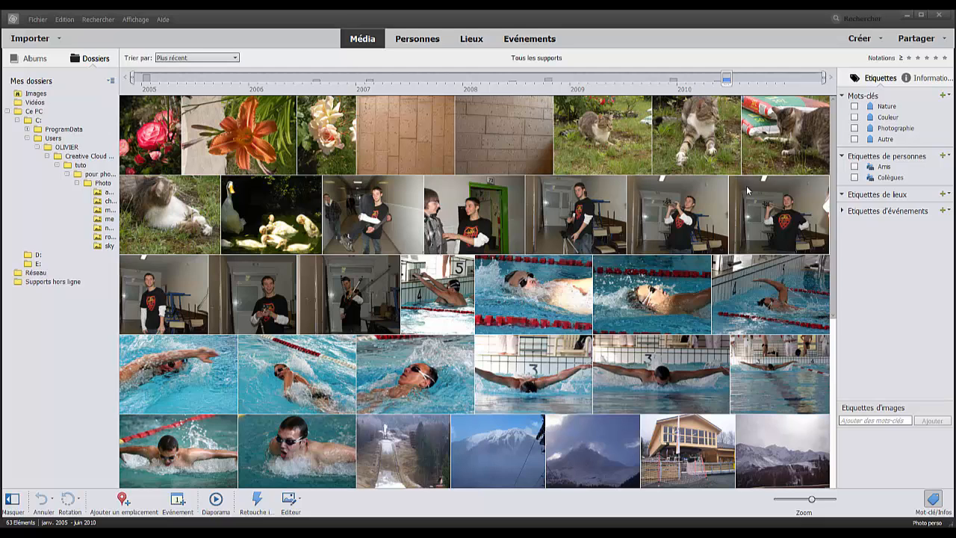
{"action": "left_click", "coordinate": [887, 108]}
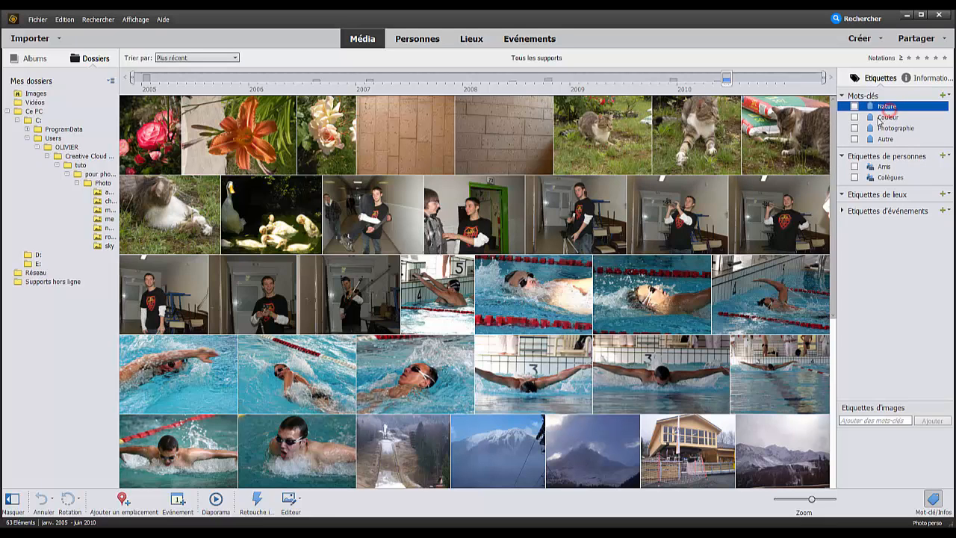
{"action": "left_click", "coordinate": [884, 117]}
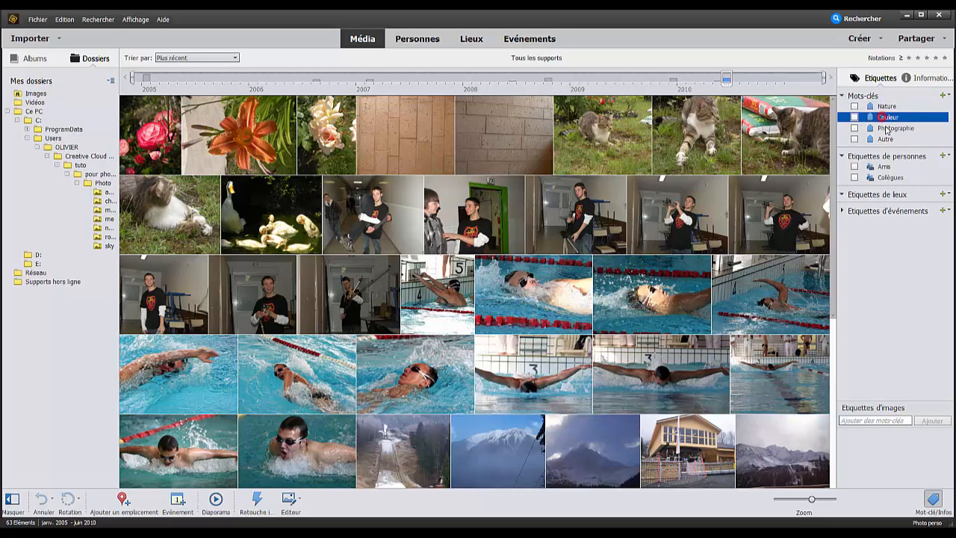
{"action": "left_click", "coordinate": [884, 127]}
- Start a new keyword tag in the Autre category and name it ami
{"action": "left_click", "coordinate": [883, 139]}
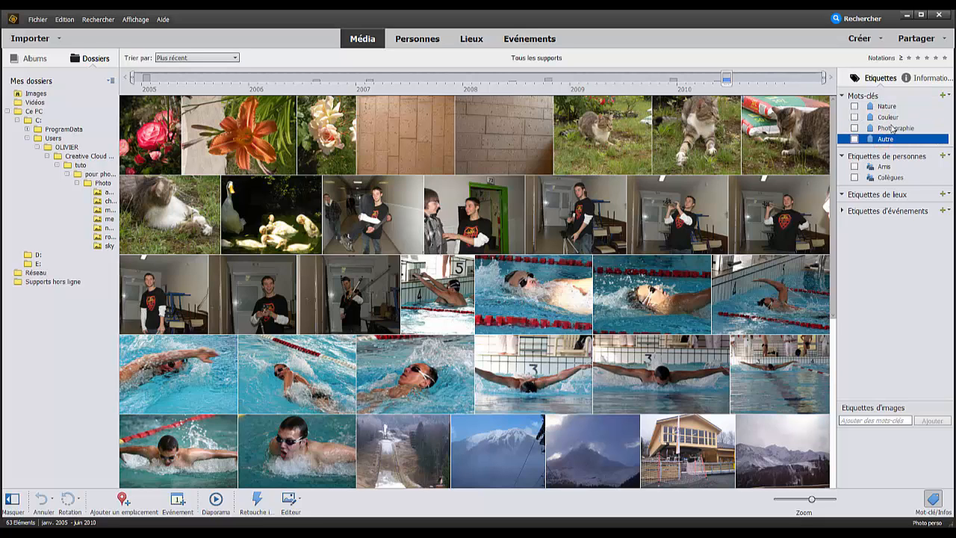
{"action": "left_click", "coordinate": [946, 96]}
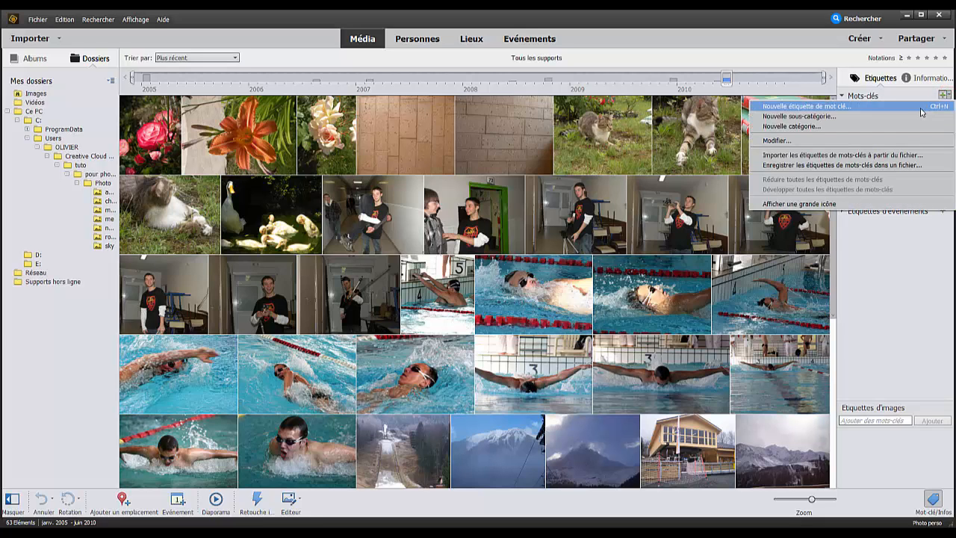
{"action": "left_click", "coordinate": [892, 106]}
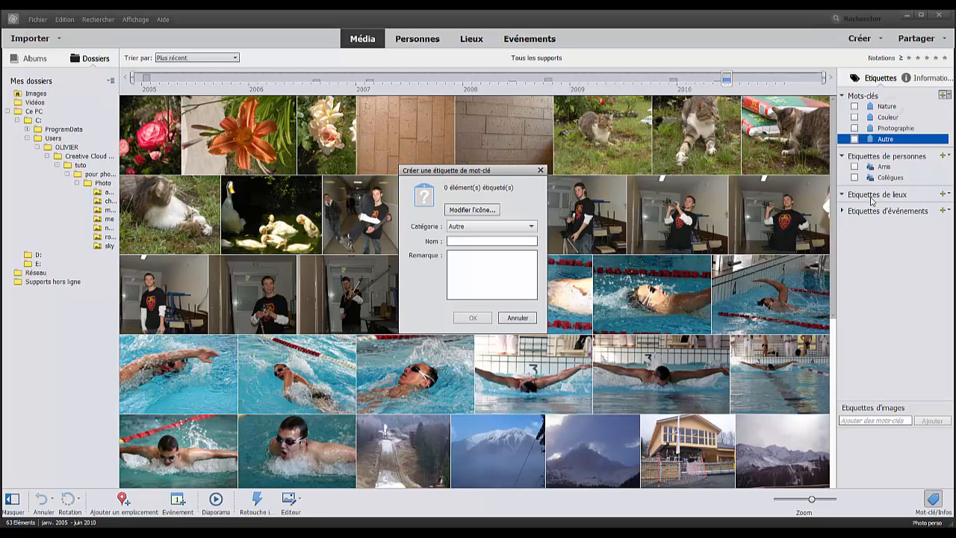
{"action": "type", "text": "ami"}
{"action": "left_click", "coordinate": [463, 211]}
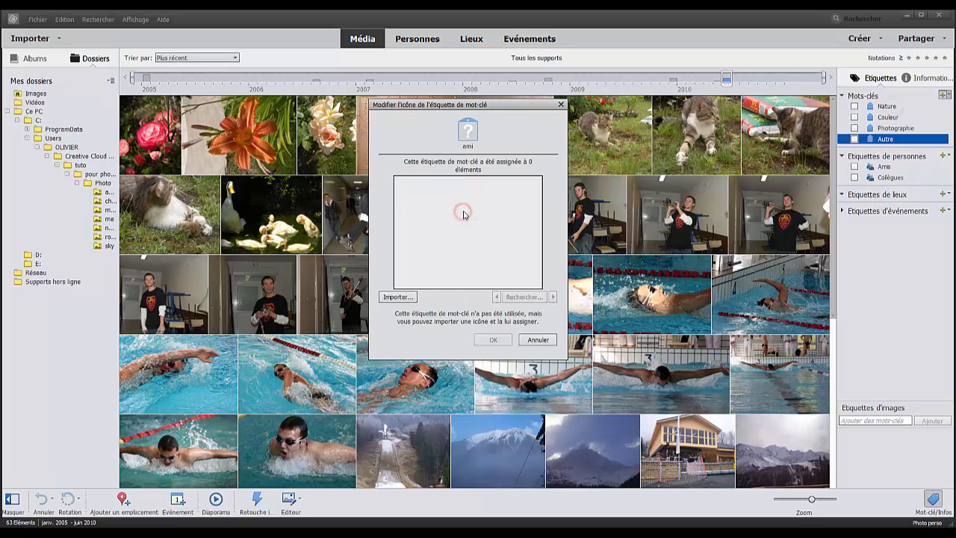
{"action": "left_click", "coordinate": [398, 296]}
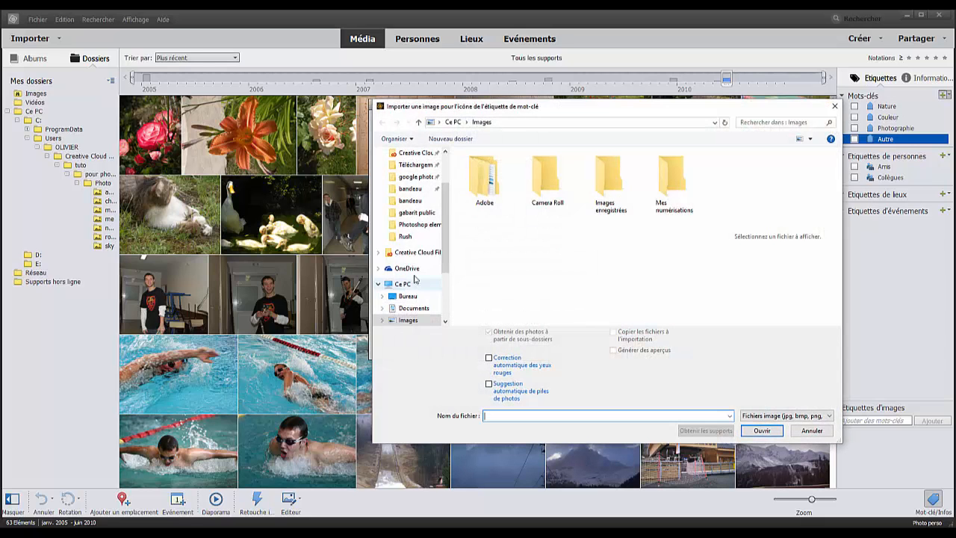
{"action": "left_click", "coordinate": [802, 430]}
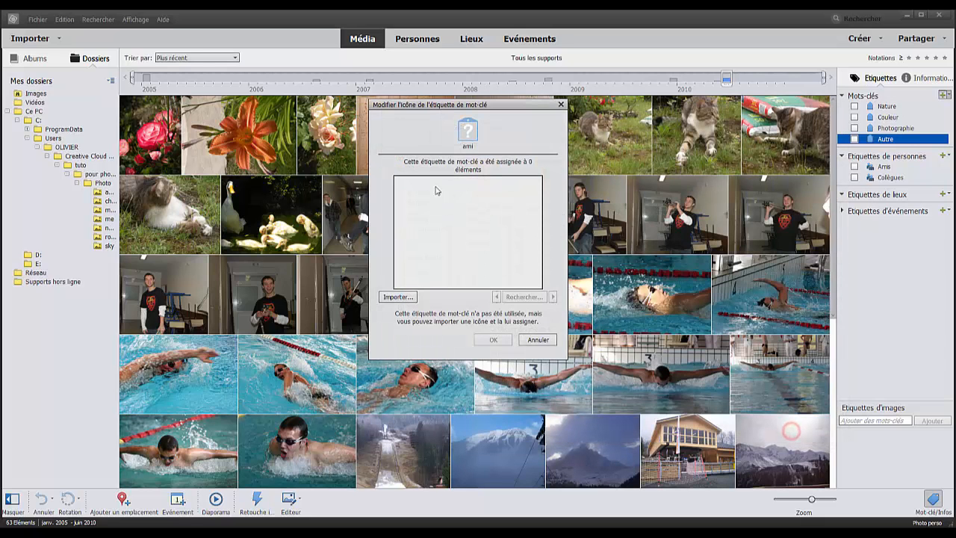
{"action": "left_click", "coordinate": [538, 340]}
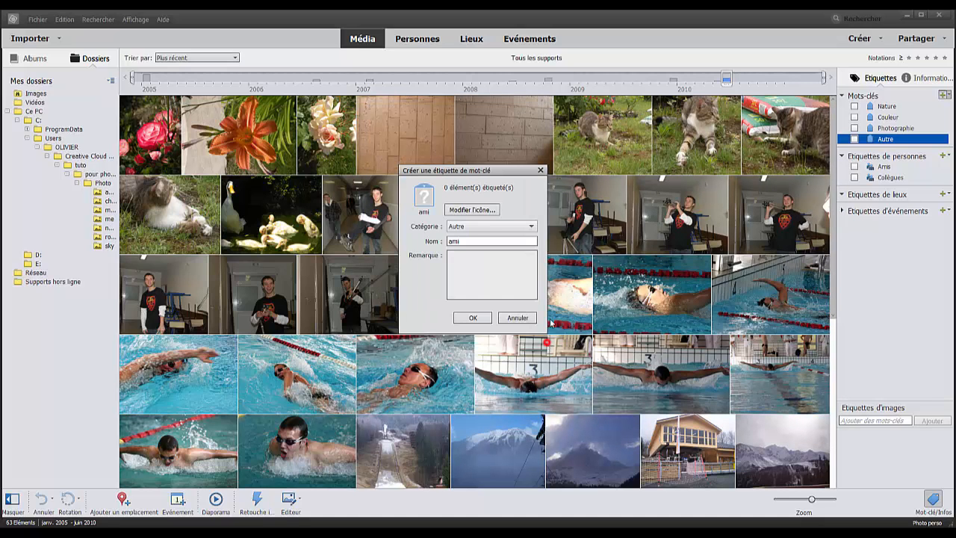
- Import the portrait image from the projet dessin folder in Creative Cloud Files as the tag's icon
{"action": "left_click", "coordinate": [472, 210]}
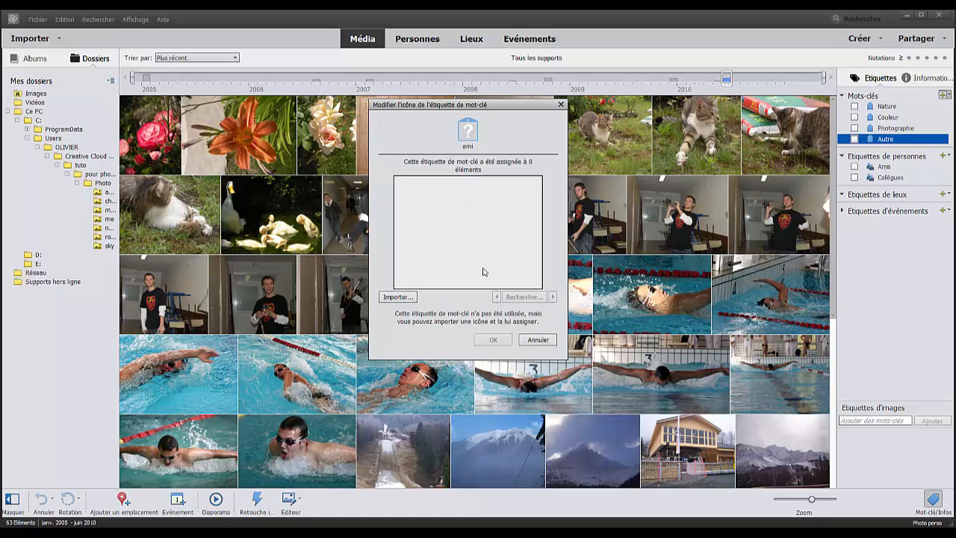
{"action": "left_click", "coordinate": [403, 299]}
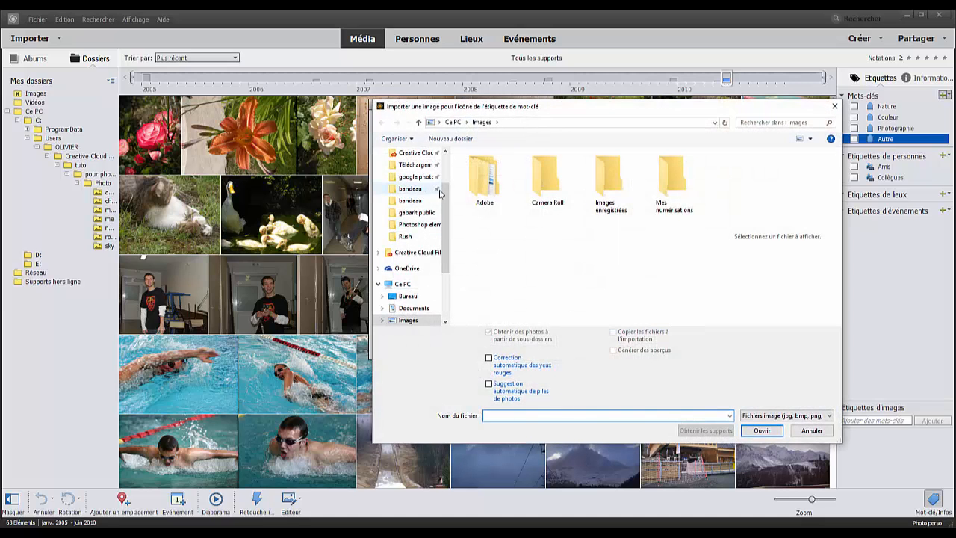
{"action": "left_click", "coordinate": [413, 209]}
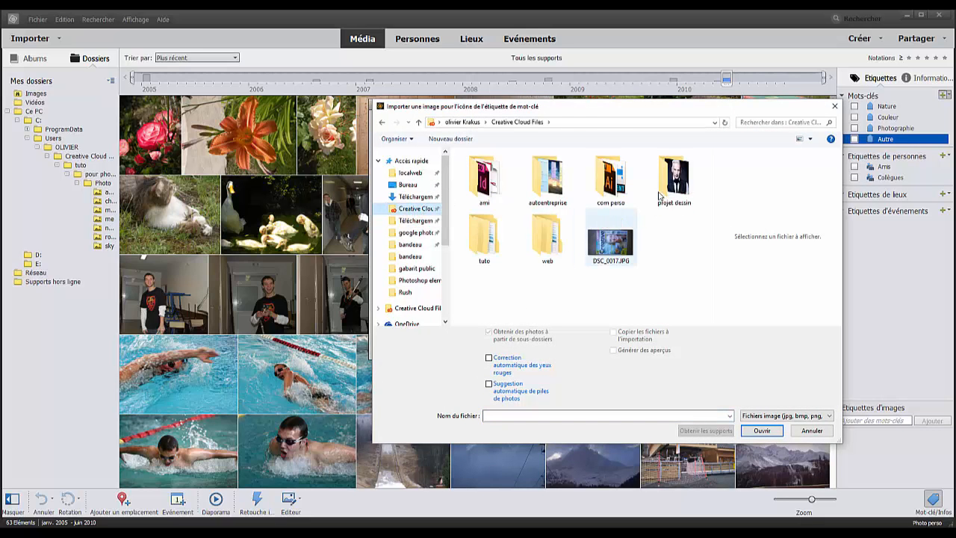
{"action": "double_click", "coordinate": [675, 175]}
{"action": "double_click", "coordinate": [505, 203]}
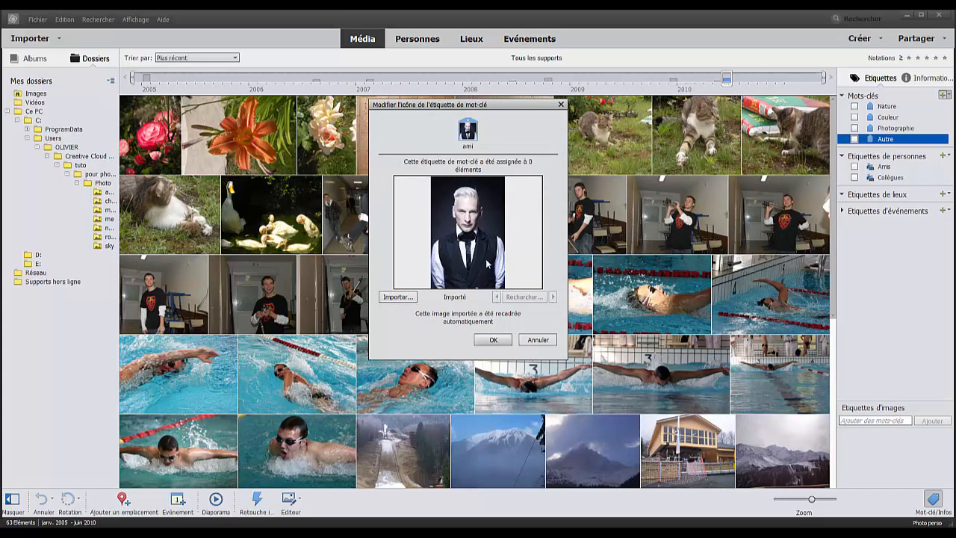
{"action": "left_click", "coordinate": [492, 339]}
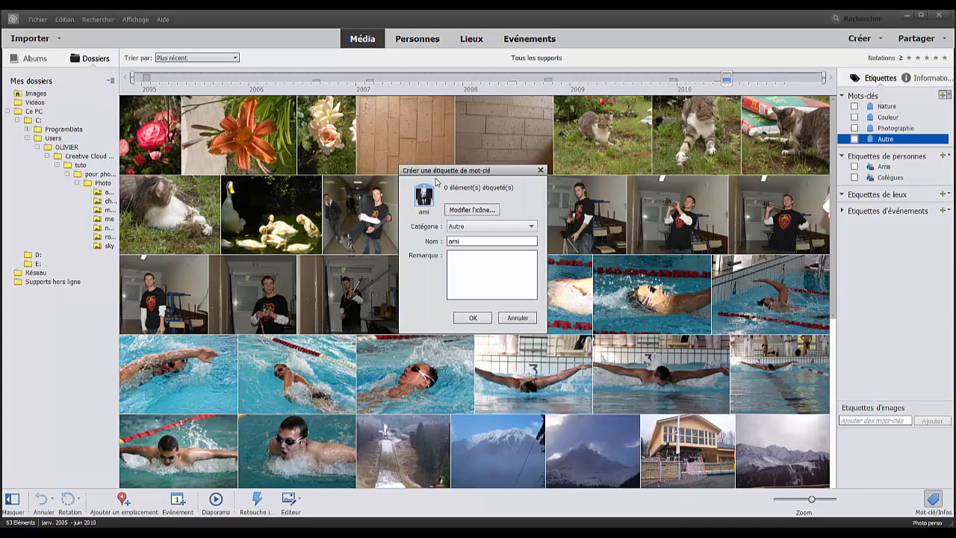
- Create the tag in the Autre category under the name amis, with the remark "les photos de mes amis"
{"action": "left_click", "coordinate": [459, 226]}
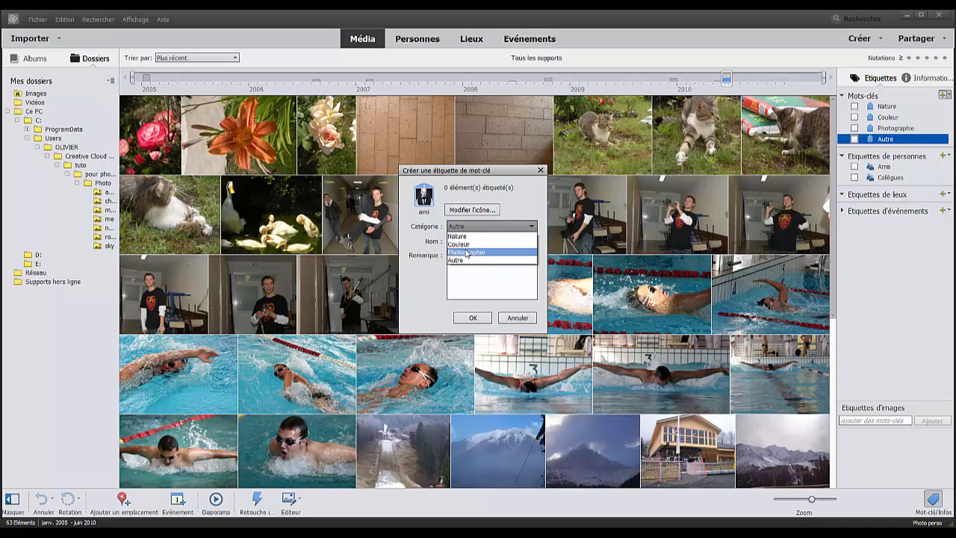
{"action": "left_click", "coordinate": [457, 259]}
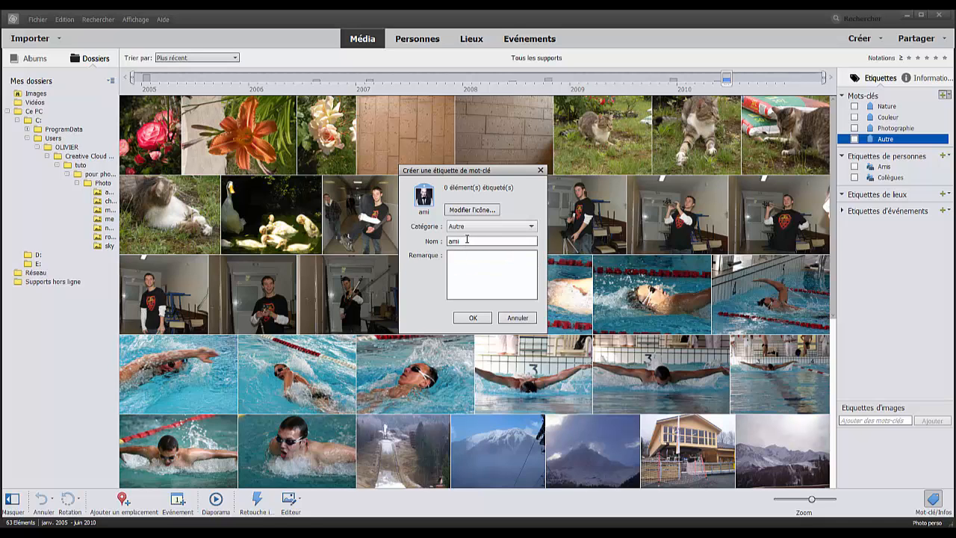
{"action": "left_click", "coordinate": [461, 280]}
{"action": "type", "text": "s"}
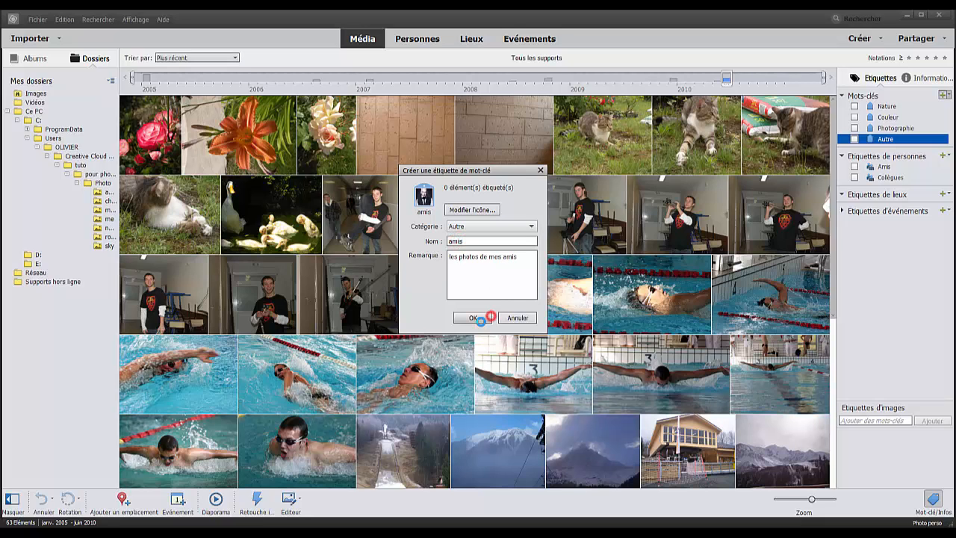
{"action": "left_click", "coordinate": [484, 315]}
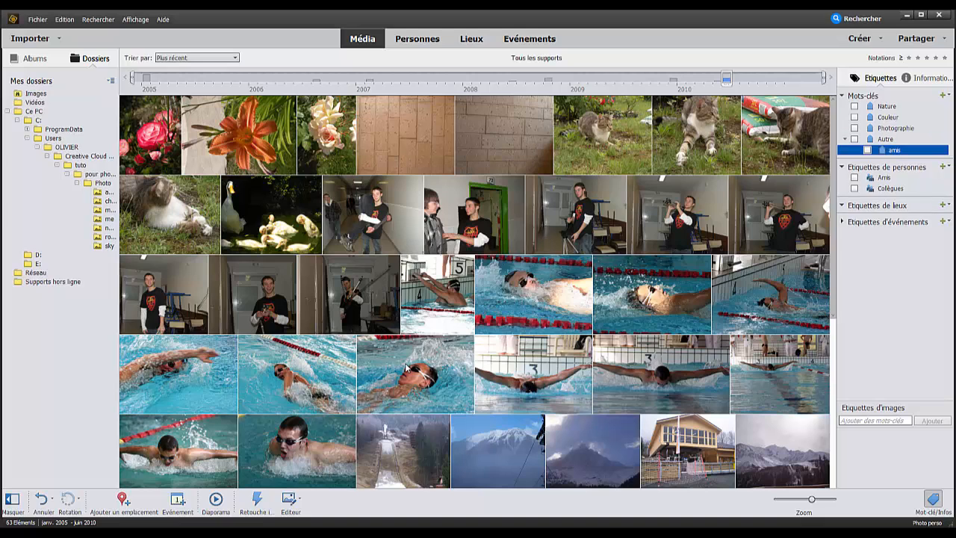
- Create a keyword subcategory named picardie under the Autre category
{"action": "left_click", "coordinate": [873, 142]}
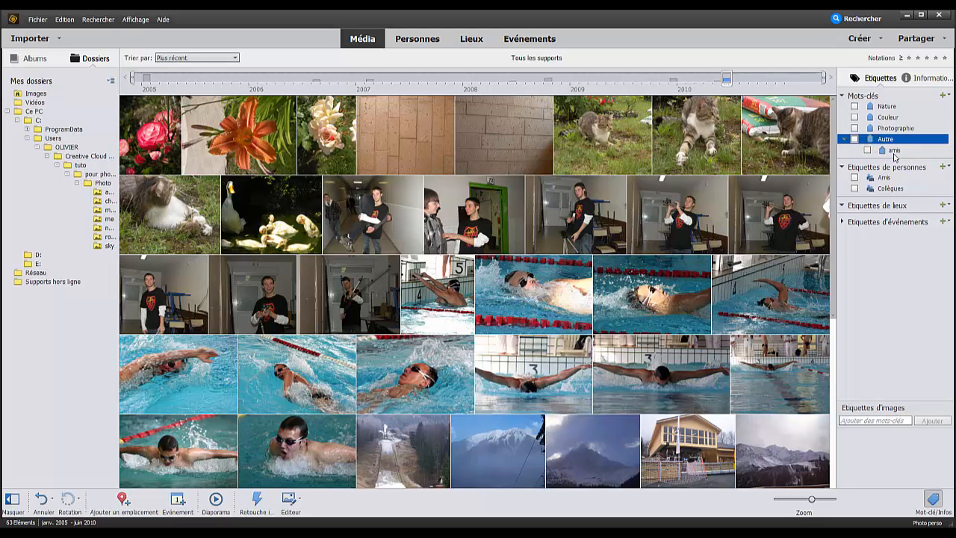
{"action": "left_click", "coordinate": [893, 152]}
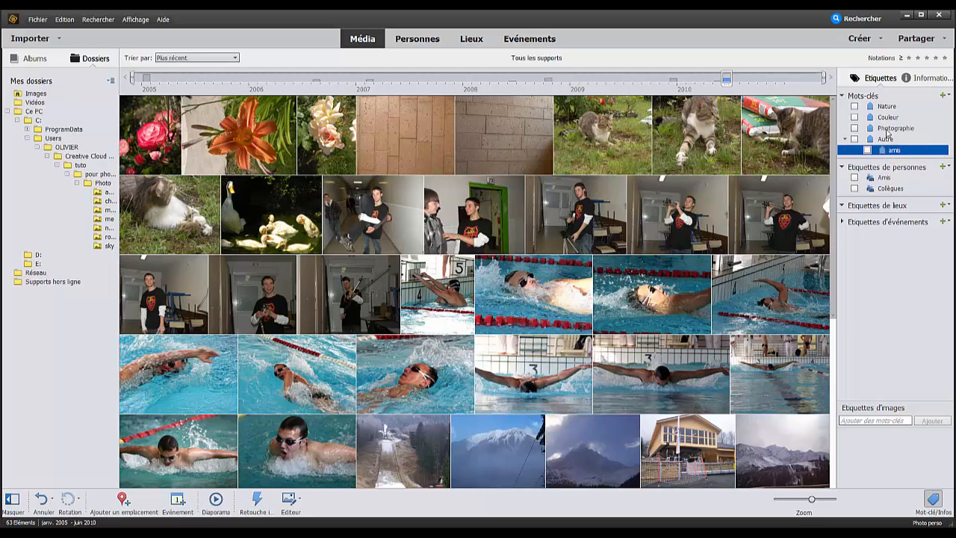
{"action": "left_click", "coordinate": [945, 95]}
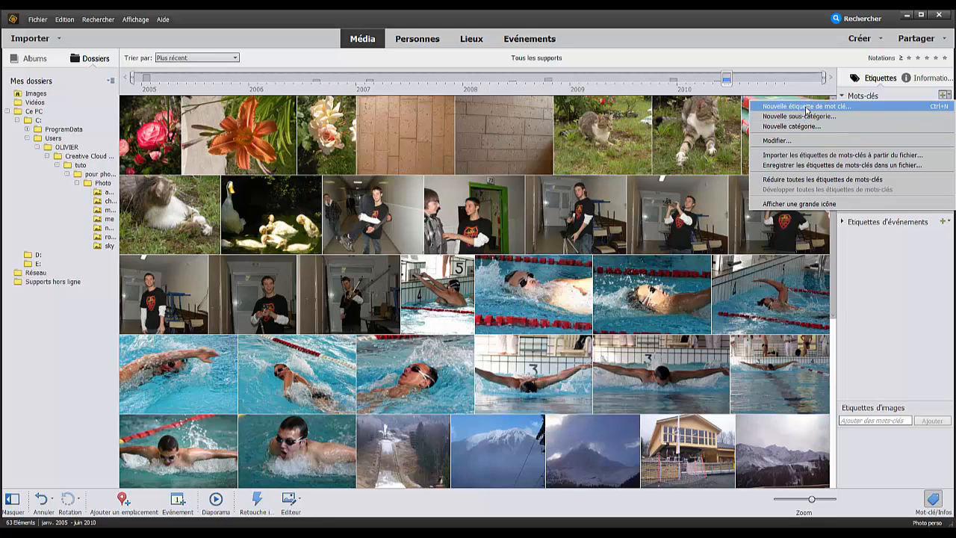
{"action": "left_click", "coordinate": [817, 116]}
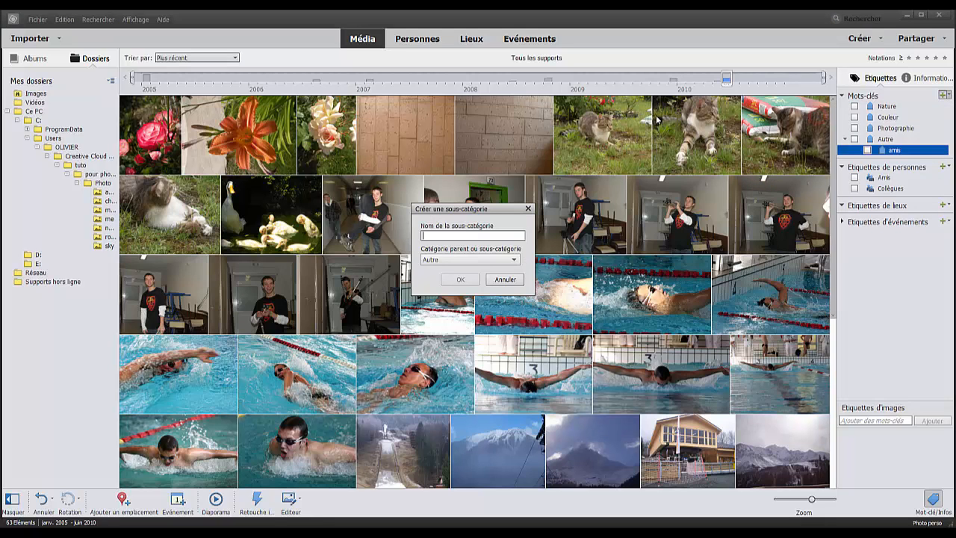
{"action": "left_click", "coordinate": [455, 259]}
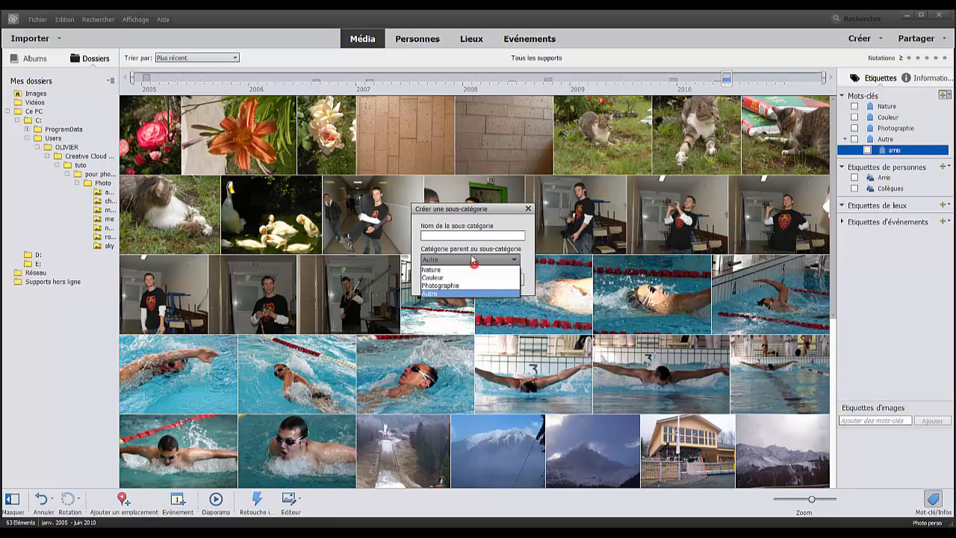
{"action": "left_click", "coordinate": [455, 261]}
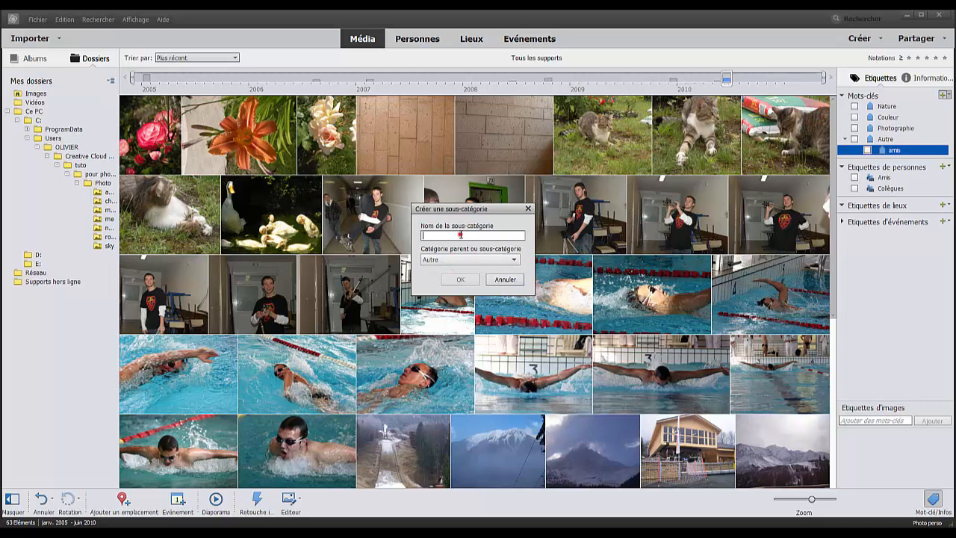
{"action": "left_click", "coordinate": [460, 235]}
{"action": "type", "text": "picardie"}
{"action": "left_click", "coordinate": [459, 280]}
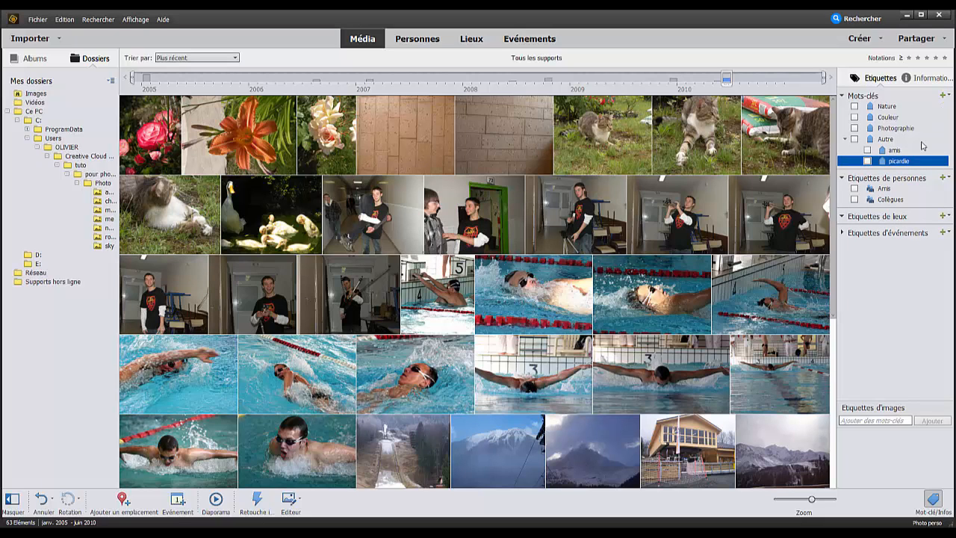
- Move the picardie subcategory into Photographie and the amis tag into picardie
{"action": "left_click_drag", "start_coordinate": [890, 162], "coordinate": [892, 129]}
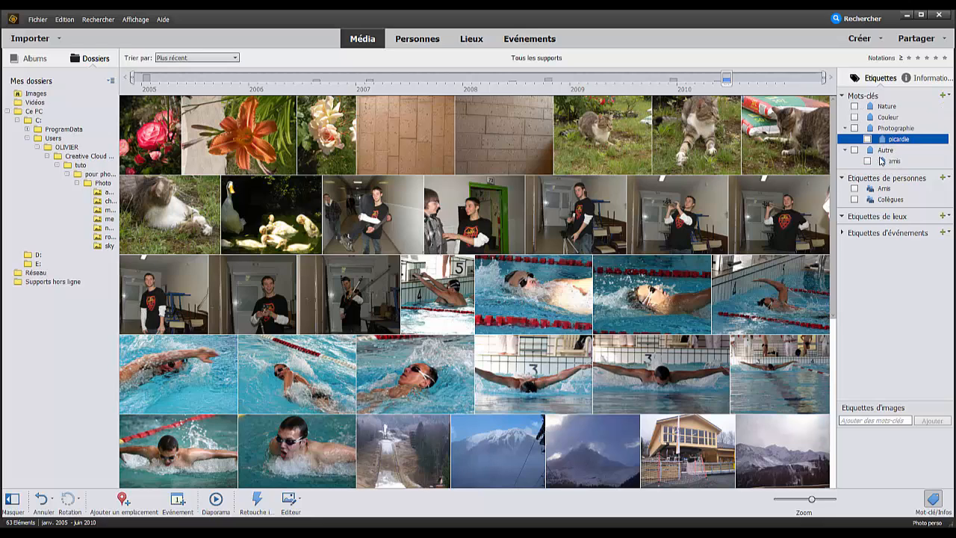
{"action": "mouse_move", "coordinate": [881, 162]}
{"action": "left_mouse_down"}
{"action": "mouse_move", "coordinate": [889, 139]}
{"action": "mouse_move", "coordinate": [882, 146]}
{"action": "left_mouse_up"}
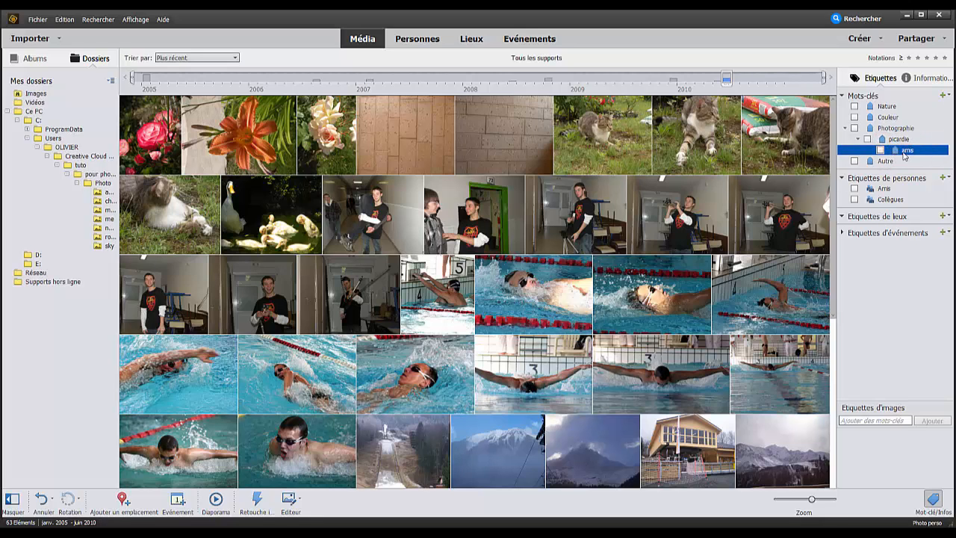
- Start a new keyword category and try the brown 8d5b2f as its colour
{"action": "left_click", "coordinate": [890, 139]}
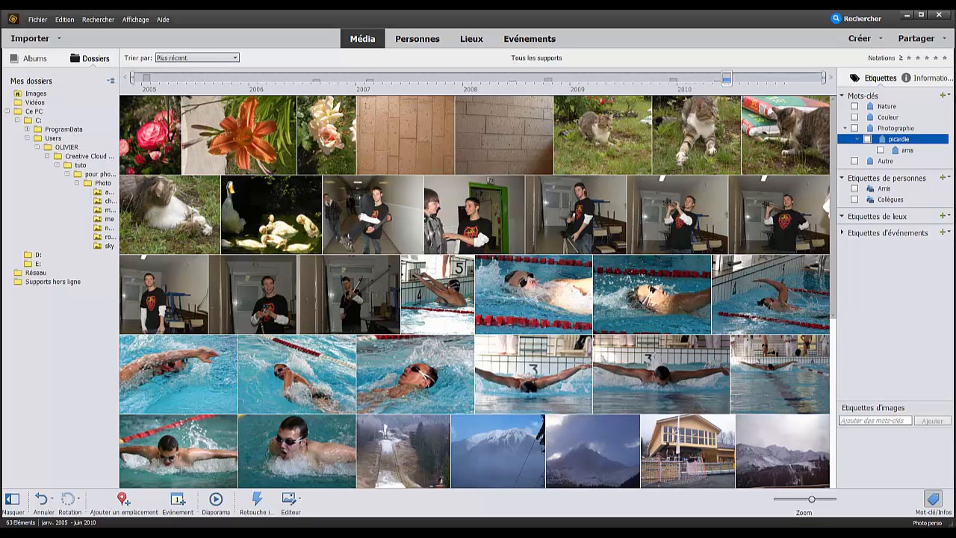
{"action": "left_click", "coordinate": [946, 97]}
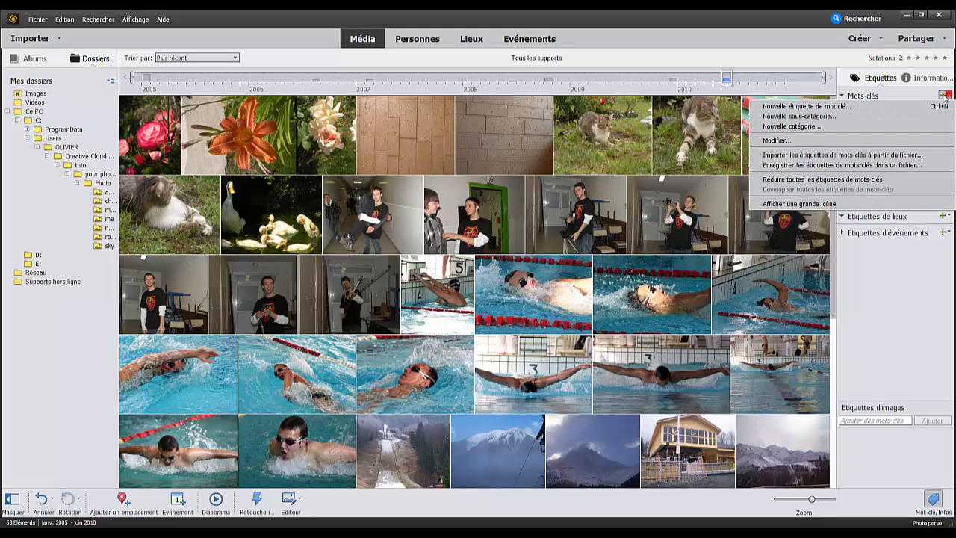
{"action": "left_click", "coordinate": [787, 130]}
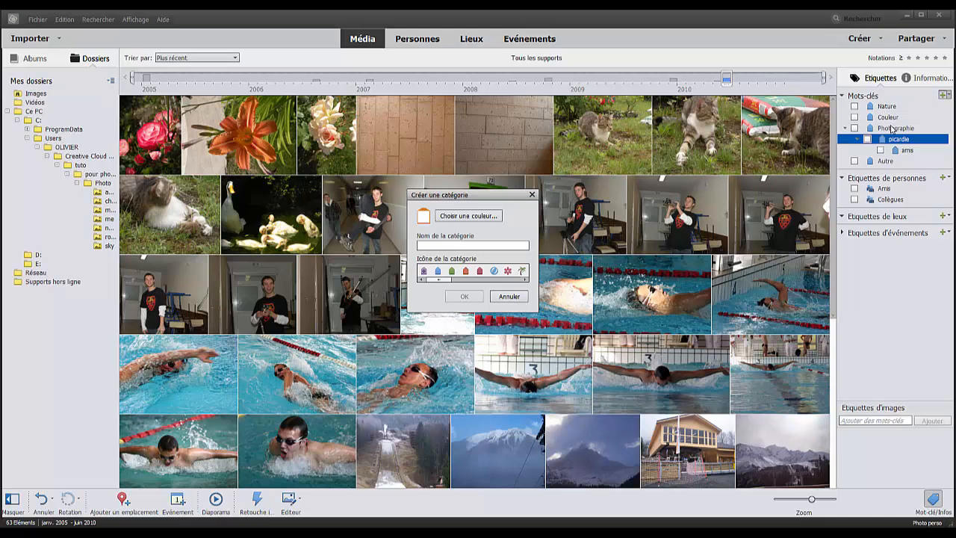
{"action": "left_click", "coordinate": [438, 218]}
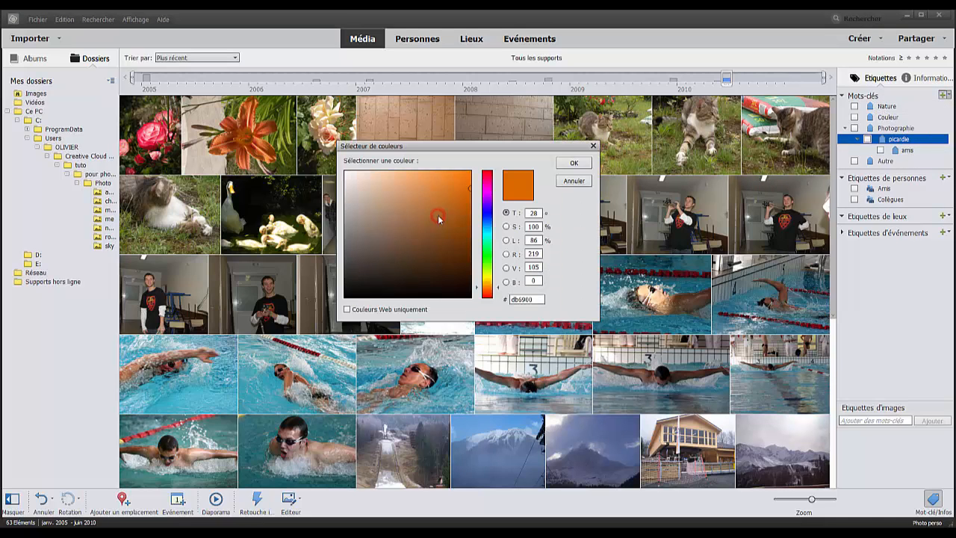
{"action": "mouse_move", "coordinate": [466, 195]}
{"action": "left_mouse_down"}
{"action": "mouse_move", "coordinate": [395, 251]}
{"action": "mouse_move", "coordinate": [365, 194]}
{"action": "mouse_move", "coordinate": [428, 227]}
{"action": "left_mouse_up"}
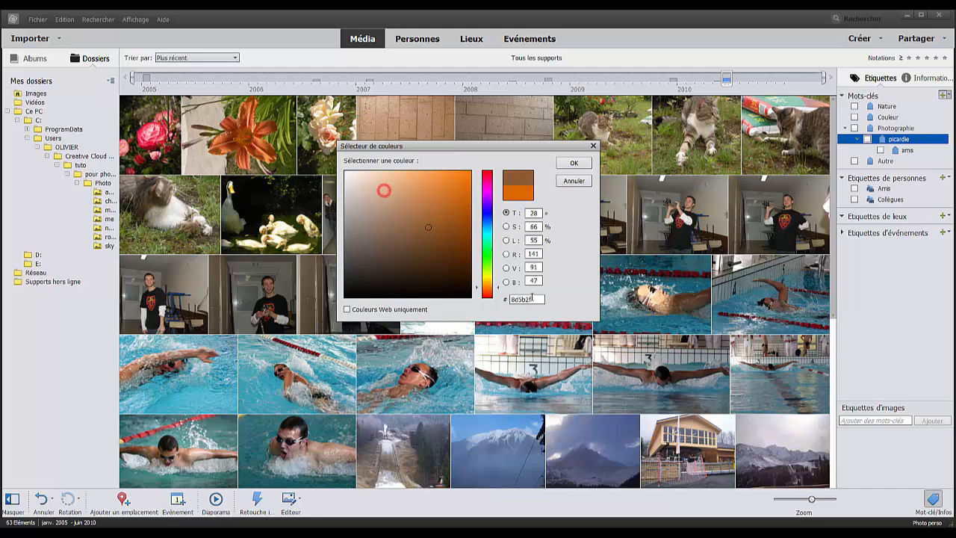
{"action": "left_click_drag", "start_coordinate": [539, 298], "coordinate": [372, 305]}
{"action": "left_click", "coordinate": [572, 162]}
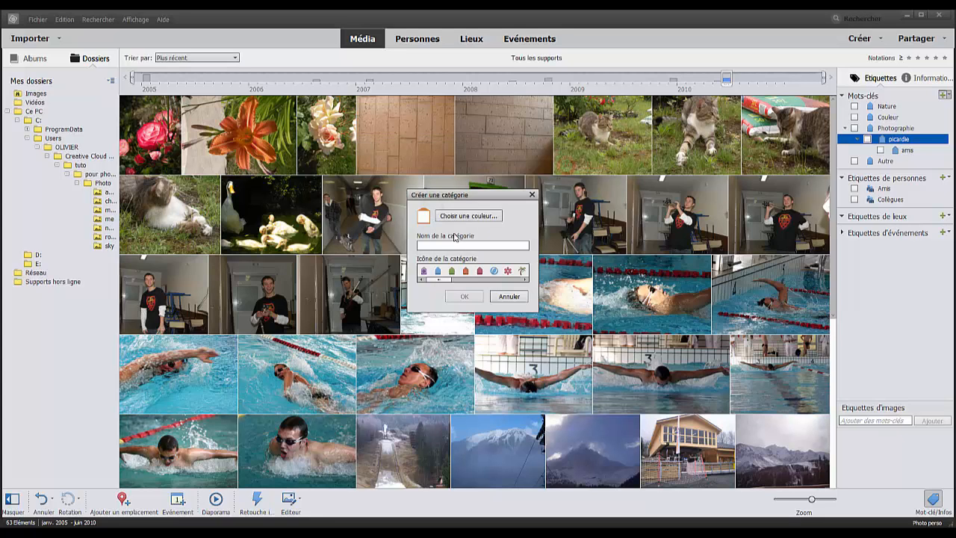
- Name the new category 1-exercice, give it the flower icon and create it
{"action": "left_click", "coordinate": [461, 245]}
{"action": "left_click", "coordinate": [436, 281]}
{"action": "left_click", "coordinate": [470, 279]}
{"action": "left_click_drag", "start_coordinate": [470, 279], "coordinate": [411, 288]}
{"action": "left_click", "coordinate": [437, 270]}
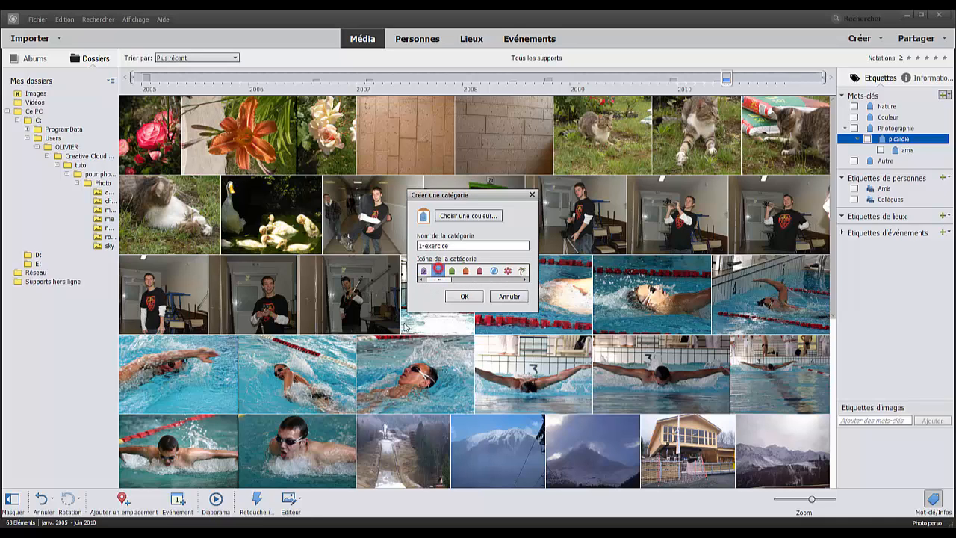
{"action": "left_click", "coordinate": [507, 271]}
{"action": "left_click", "coordinate": [464, 296]}
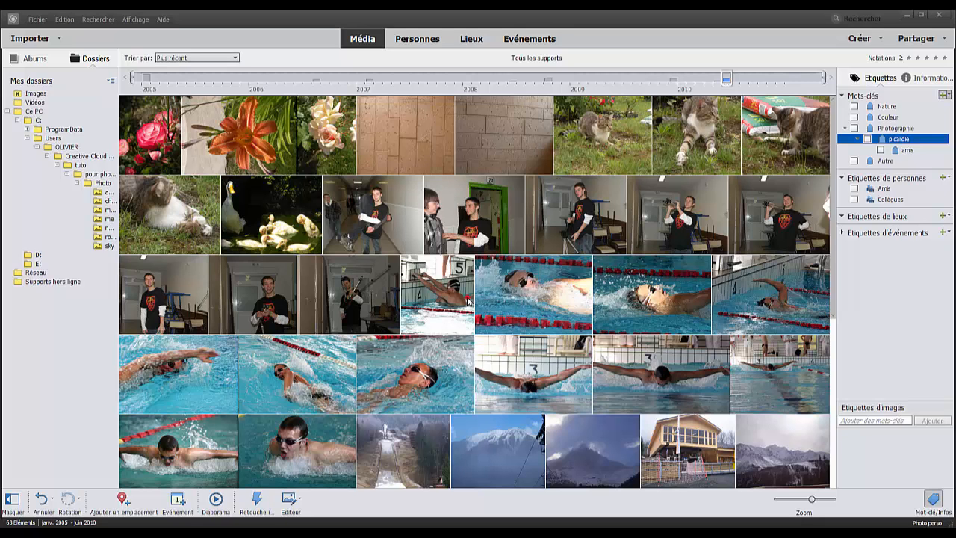
- Move the picardie subcategory into the 1-exercice category and place the amis tag directly under 1-exercice
{"action": "left_click", "coordinate": [868, 173]}
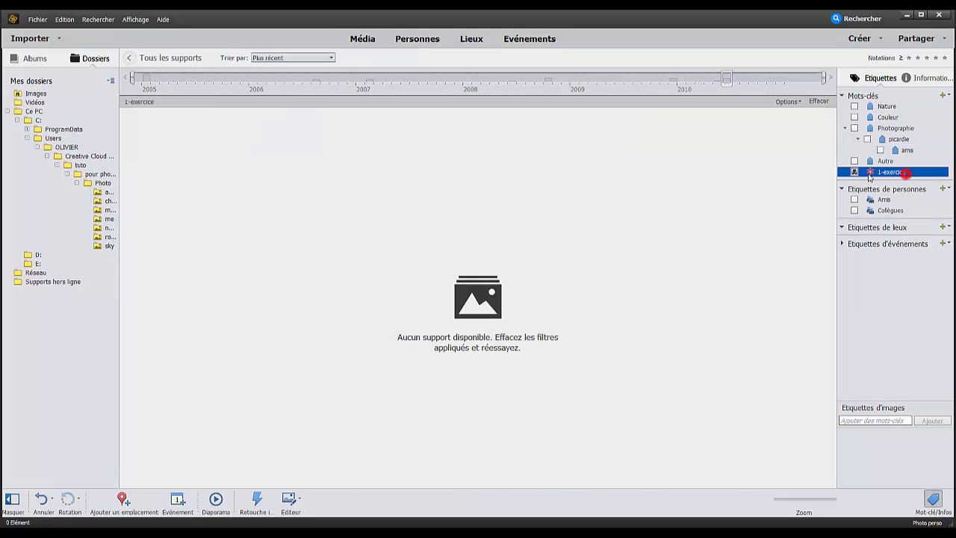
{"action": "left_click", "coordinate": [854, 172]}
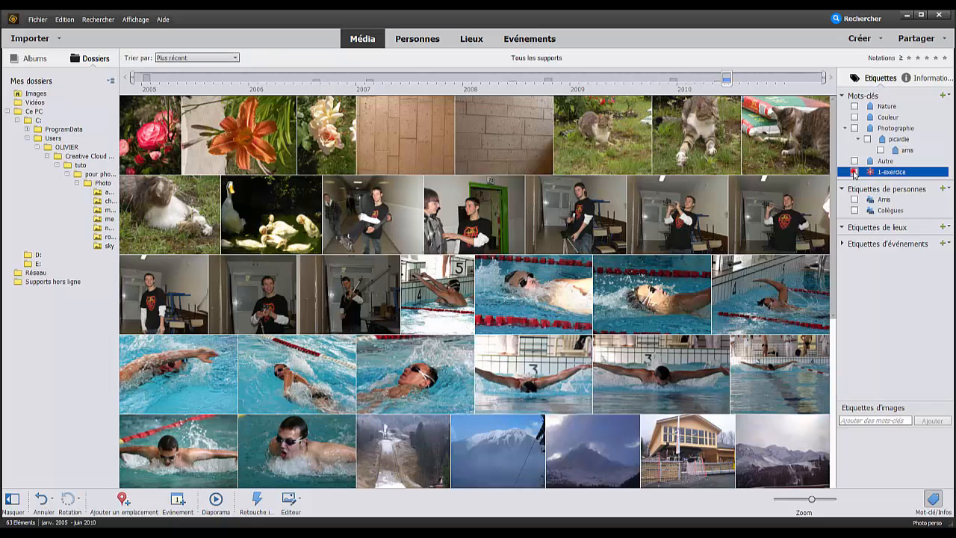
{"action": "left_click_drag", "start_coordinate": [884, 142], "coordinate": [878, 173]}
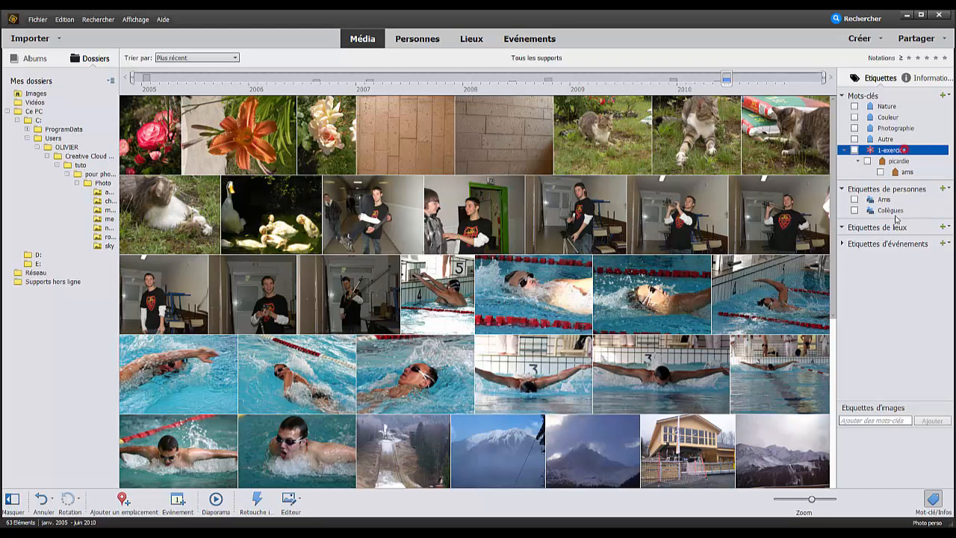
{"action": "left_click", "coordinate": [868, 132]}
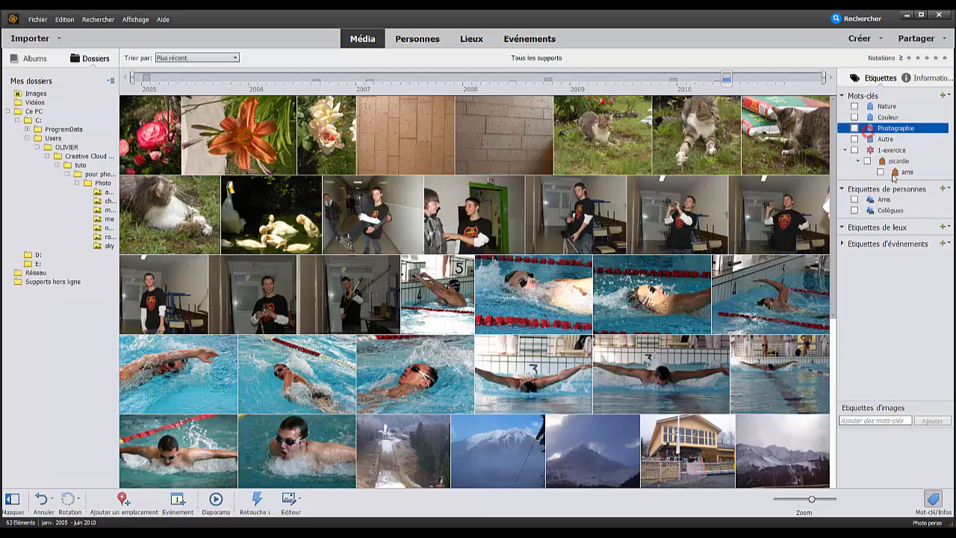
{"action": "left_click_drag", "start_coordinate": [902, 173], "coordinate": [887, 154]}
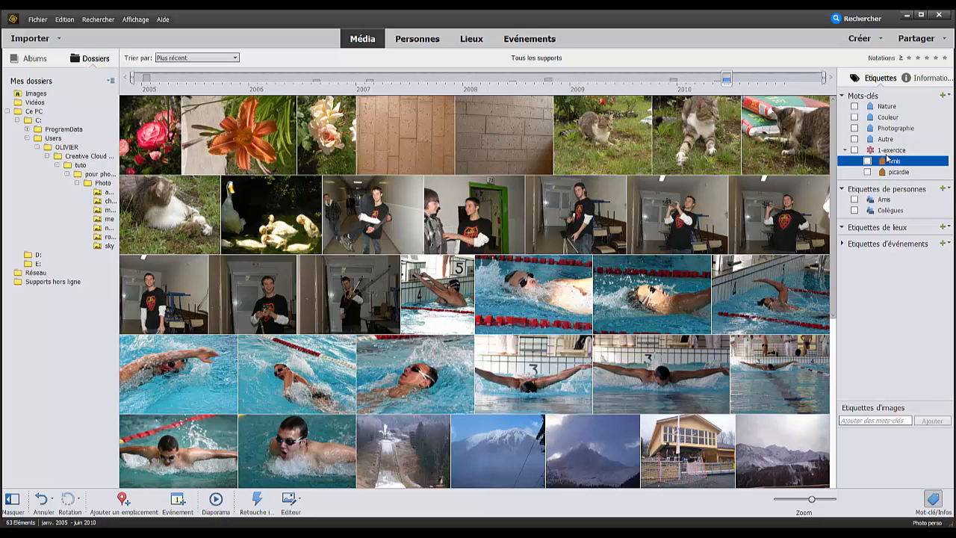
- Filter the photos by the amis tag and by the 1-exercice category, and clear the filter
{"action": "left_click", "coordinate": [887, 151]}
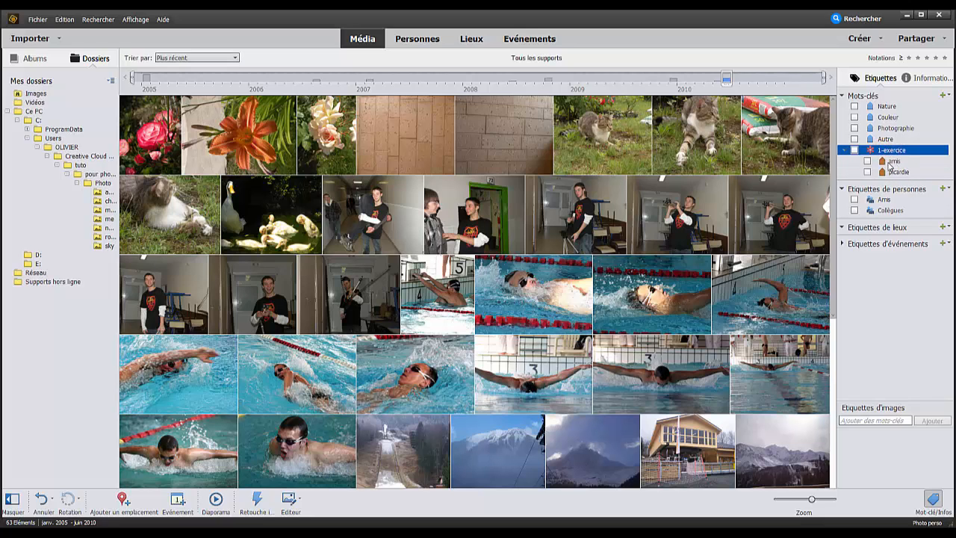
{"action": "left_click", "coordinate": [884, 172]}
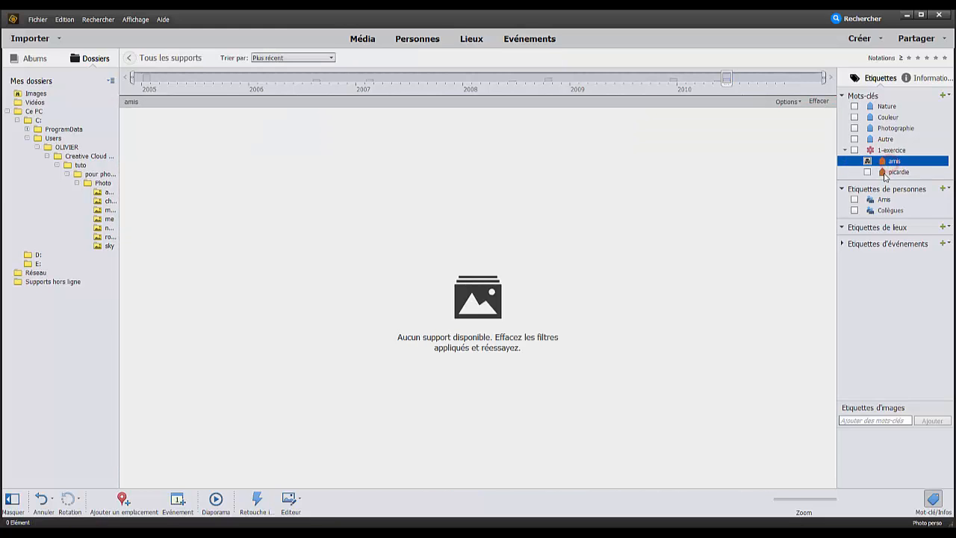
{"action": "left_click", "coordinate": [885, 151]}
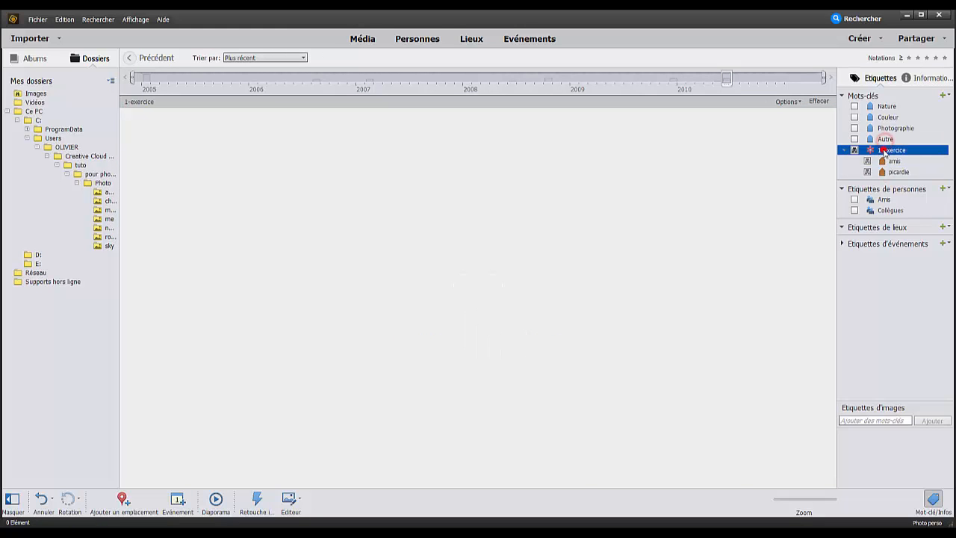
{"action": "left_click", "coordinate": [854, 150]}
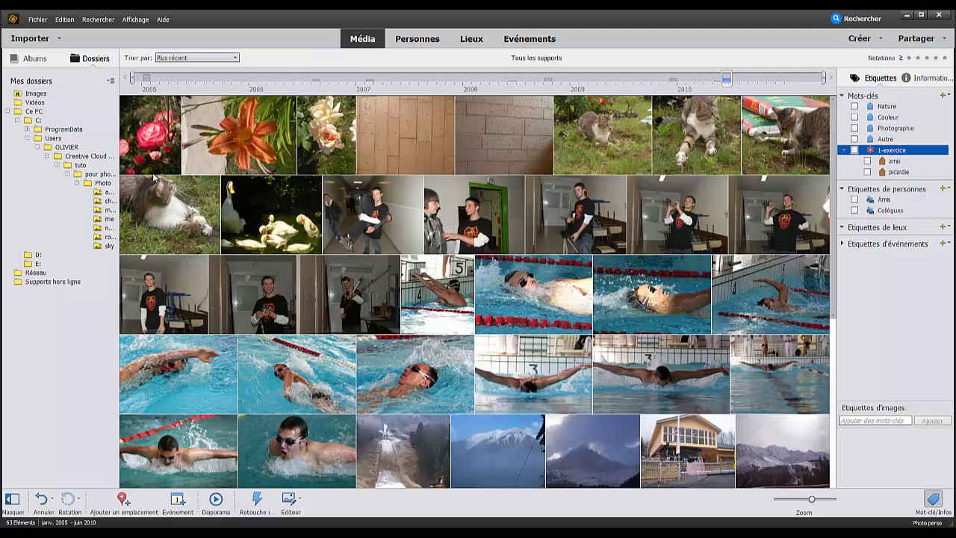
- Filter the photos by the Nature keyword category and clear the filter
{"action": "left_click", "coordinate": [854, 106]}
{"action": "left_click", "coordinate": [855, 106]}
{"action": "left_click", "coordinate": [854, 107]}
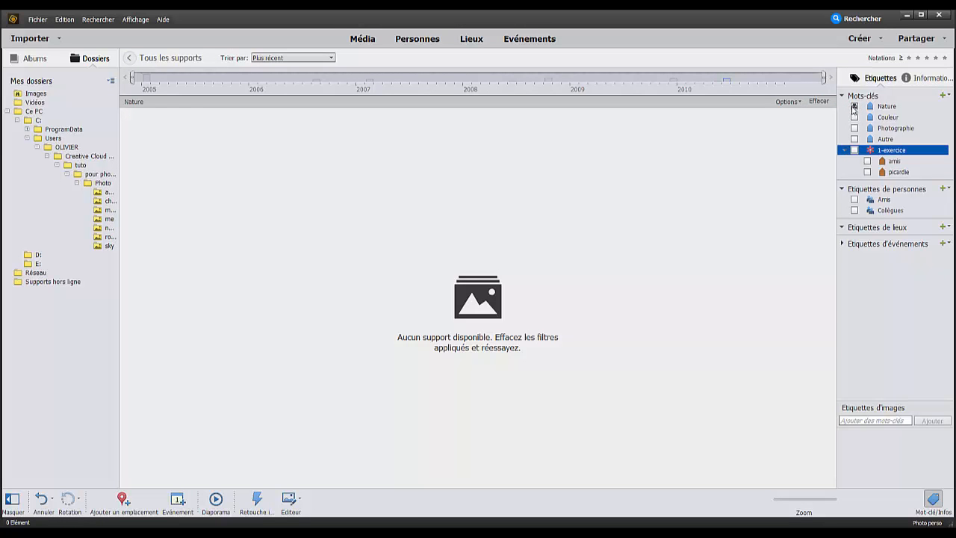
{"action": "left_click", "coordinate": [855, 107]}
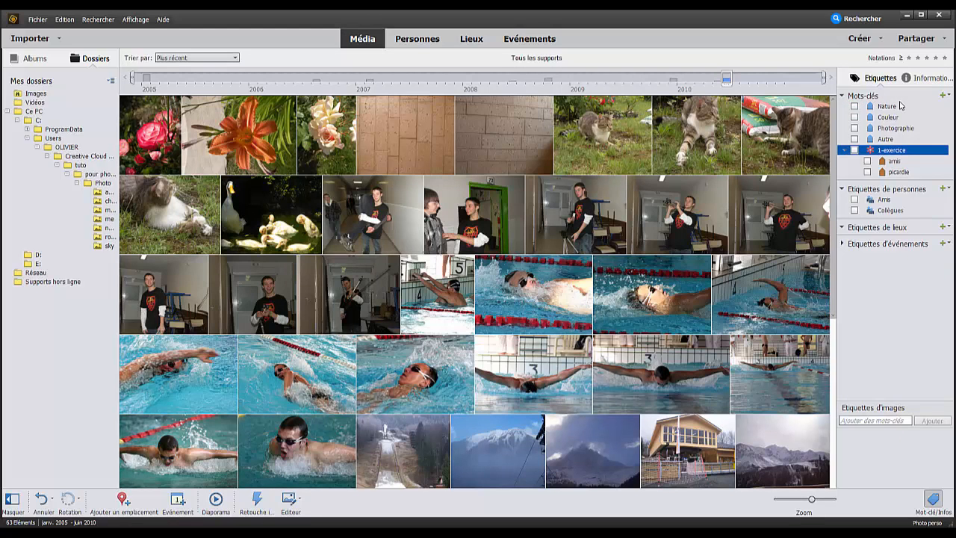
- Select the eight consecutive indoor photos of the young man in the black T-shirt and assign them the amis tag
{"action": "left_click", "coordinate": [462, 220]}
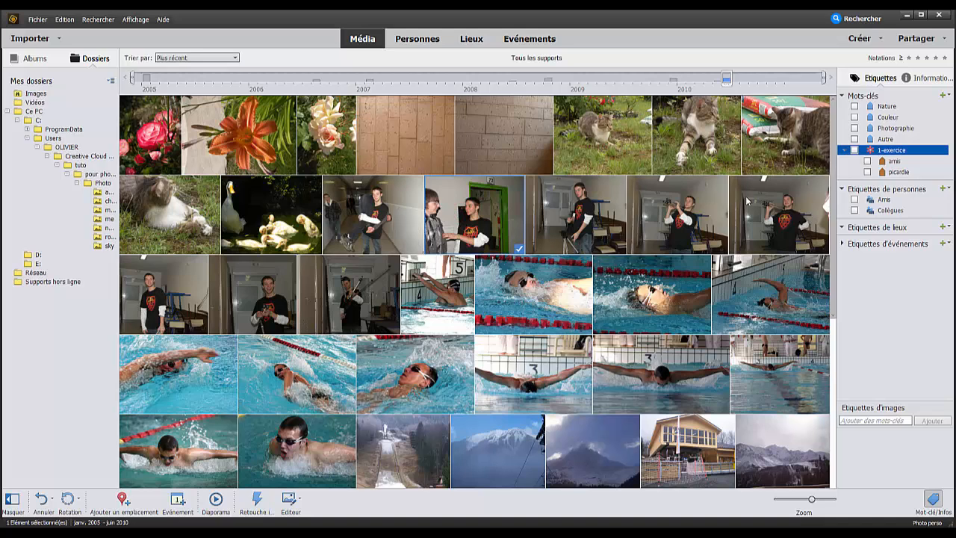
{"action": "key", "text": "Left"}
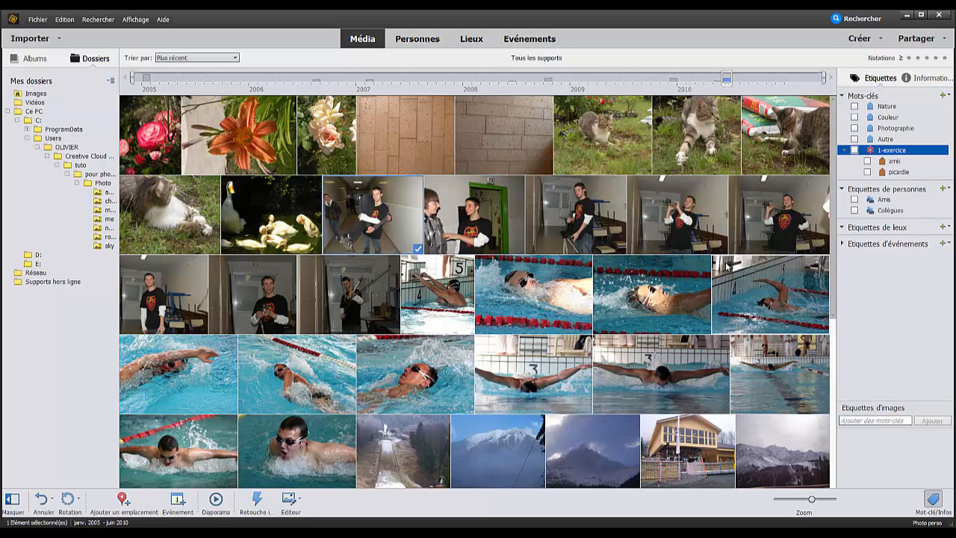
{"action": "left_click", "coordinate": [363, 309], "text": "shift"}
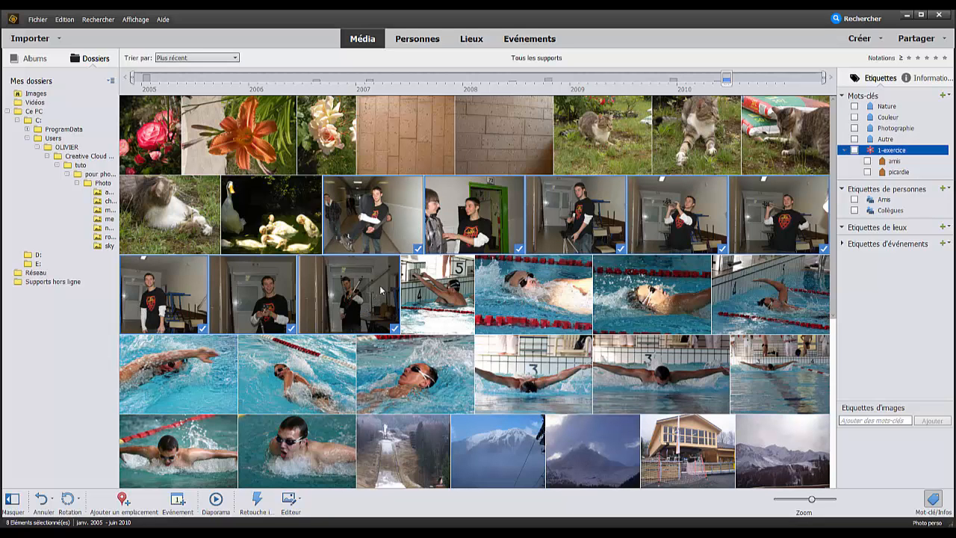
{"action": "left_click_drag", "start_coordinate": [392, 210], "coordinate": [891, 163]}
- Check the tagged photos by filtering on the 1-exercice category and on the amis tag, clearing each filter
{"action": "left_click", "coordinate": [845, 150]}
{"action": "left_click", "coordinate": [845, 150]}
{"action": "left_click", "coordinate": [855, 150]}
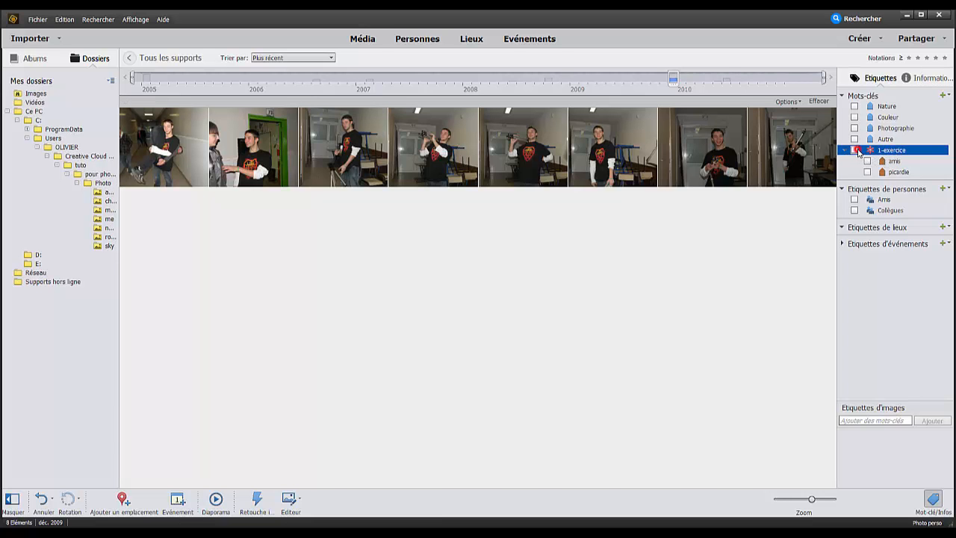
{"action": "left_click", "coordinate": [854, 151]}
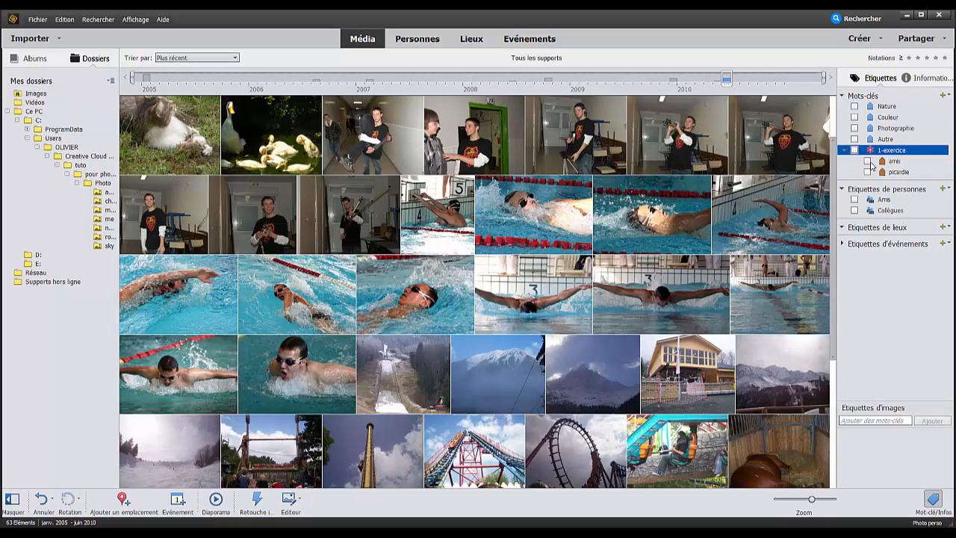
{"action": "left_click", "coordinate": [866, 161]}
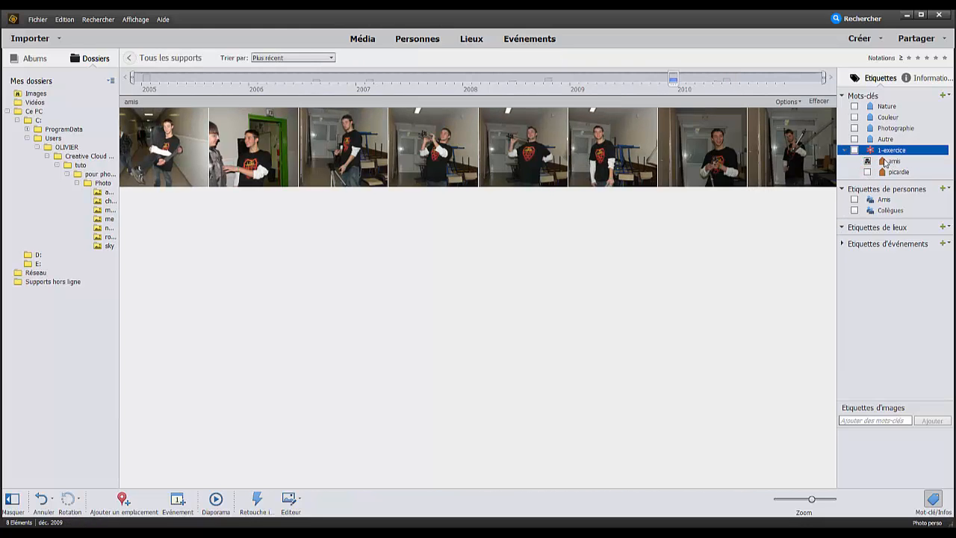
{"action": "left_click", "coordinate": [867, 161]}
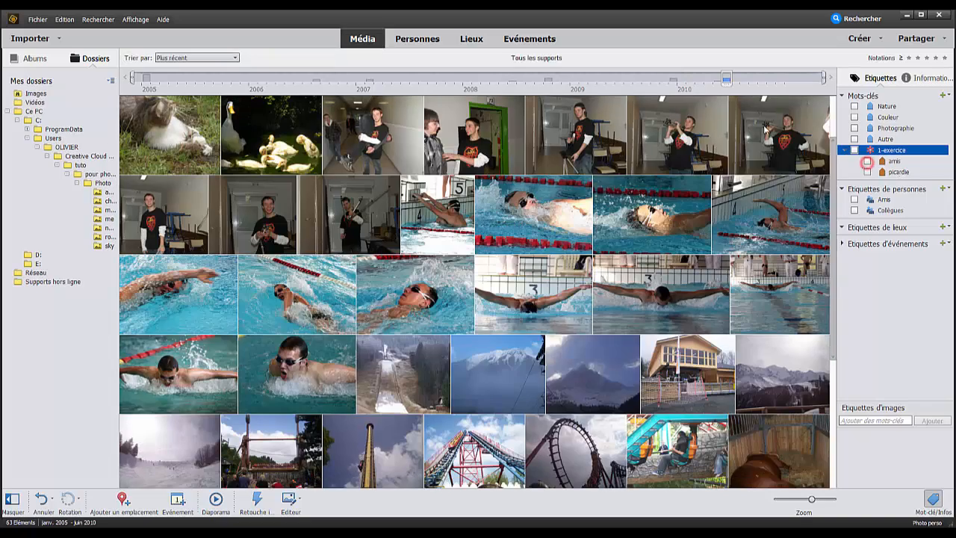
- Select the four cat photos and the duck photo and assign them the picardie subcategory
{"action": "scroll", "coordinate": [448, 373], "scroll_direction": "down", "scroll_amount": 5}
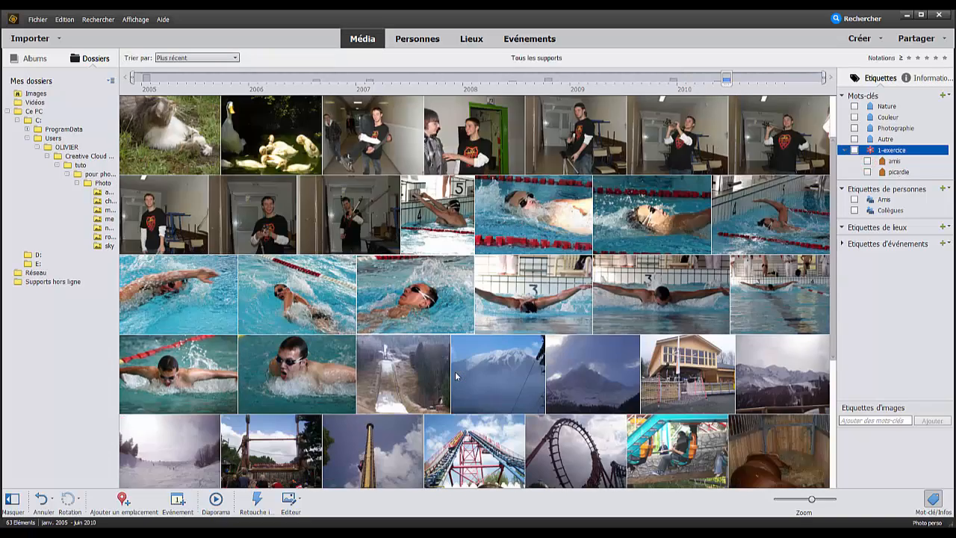
{"action": "scroll", "coordinate": [231, 327], "scroll_direction": "up", "scroll_amount": 1}
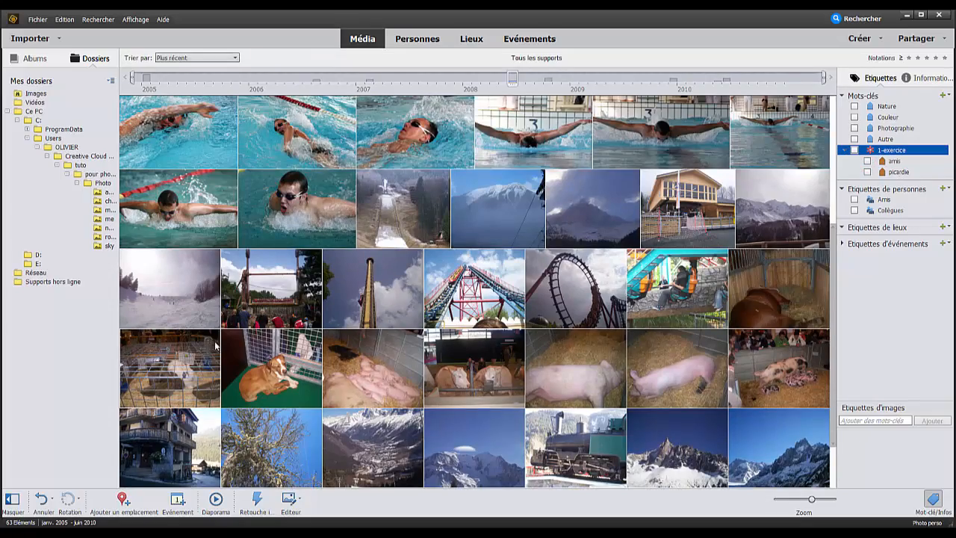
{"action": "scroll", "coordinate": [227, 329], "scroll_direction": "down", "scroll_amount": 1}
{"action": "scroll", "coordinate": [272, 295], "scroll_direction": "up", "scroll_amount": 1}
{"action": "scroll", "coordinate": [270, 294], "scroll_direction": "up", "scroll_amount": 3}
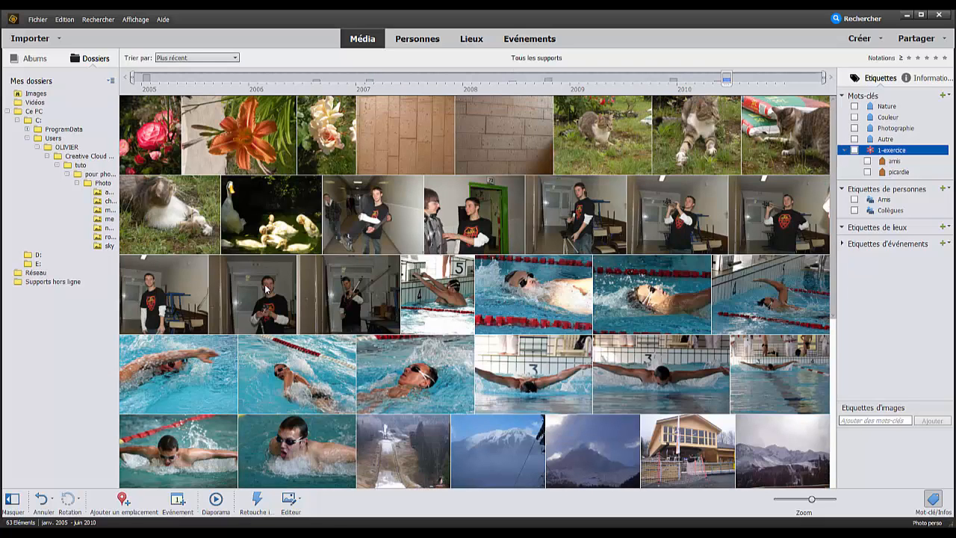
{"action": "left_click", "coordinate": [271, 217]}
{"action": "left_click", "coordinate": [607, 127], "text": "shift"}
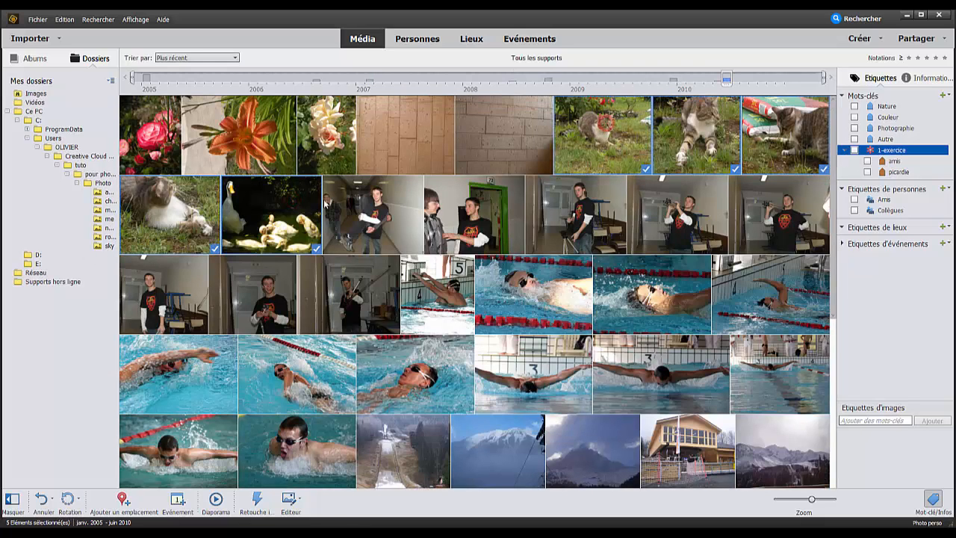
{"action": "left_click_drag", "start_coordinate": [708, 146], "coordinate": [907, 176]}
- Rename the picardie subcategory under 1-exercice as animaux
{"action": "left_click", "coordinate": [903, 174]}
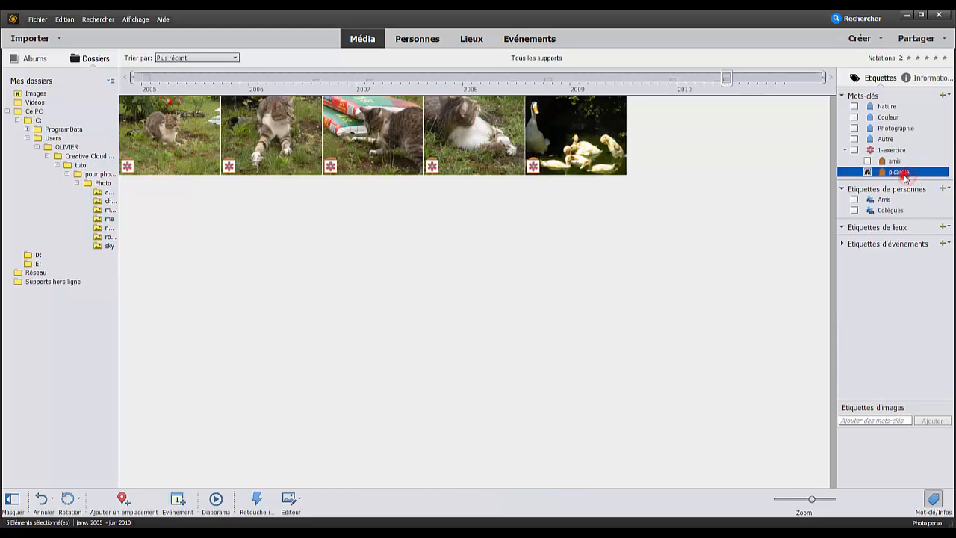
{"action": "right_click", "coordinate": [898, 173]}
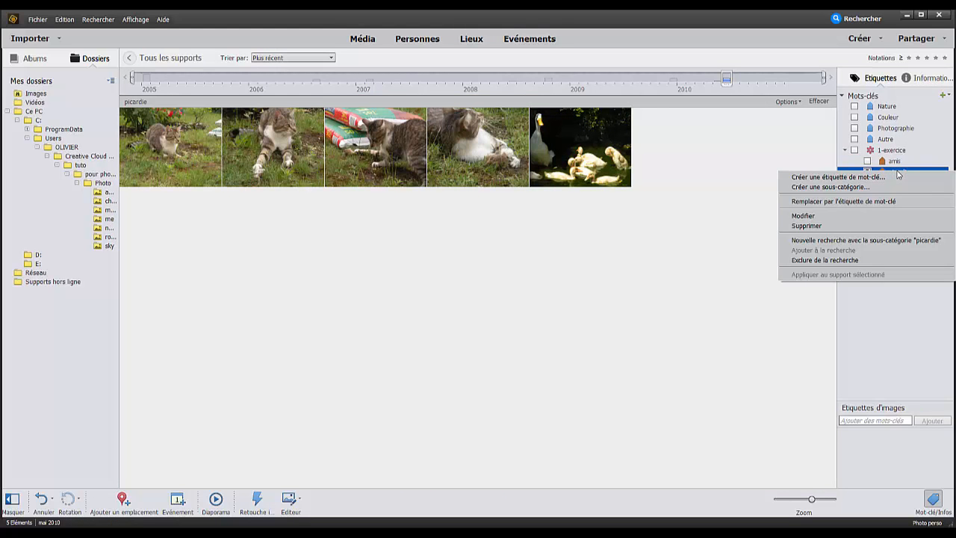
{"action": "left_click", "coordinate": [810, 216]}
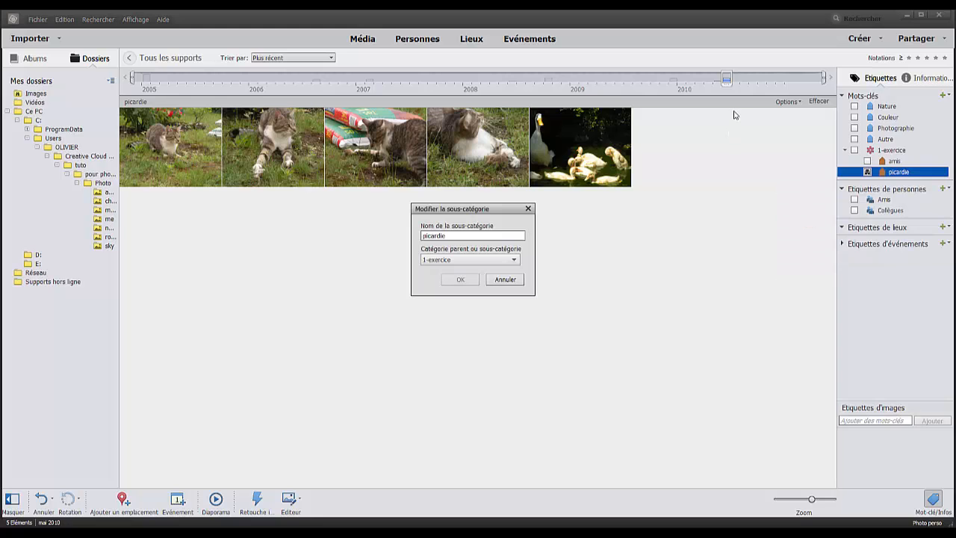
{"action": "double_click", "coordinate": [452, 238]}
{"action": "type", "text": "animauw"}
{"action": "key", "text": "Return"}
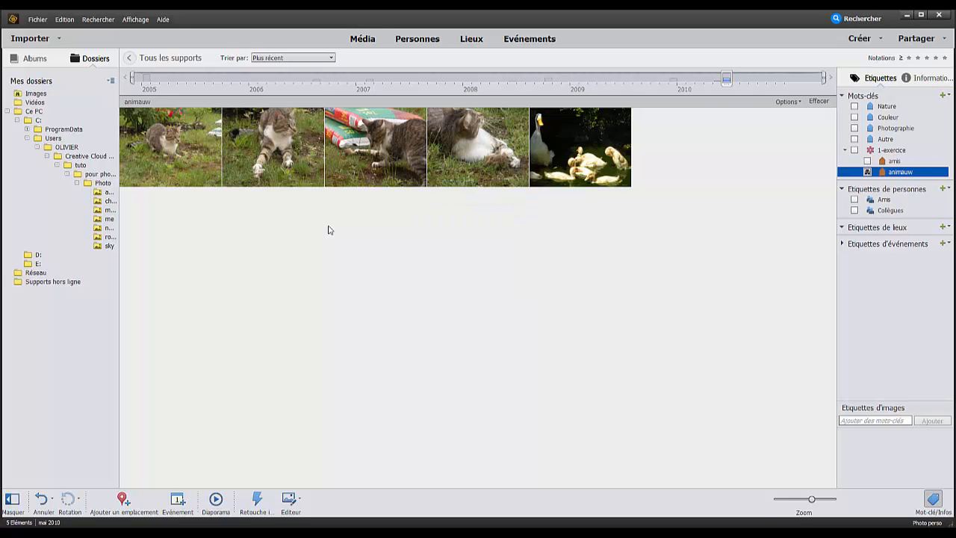
{"action": "right_click", "coordinate": [910, 177]}
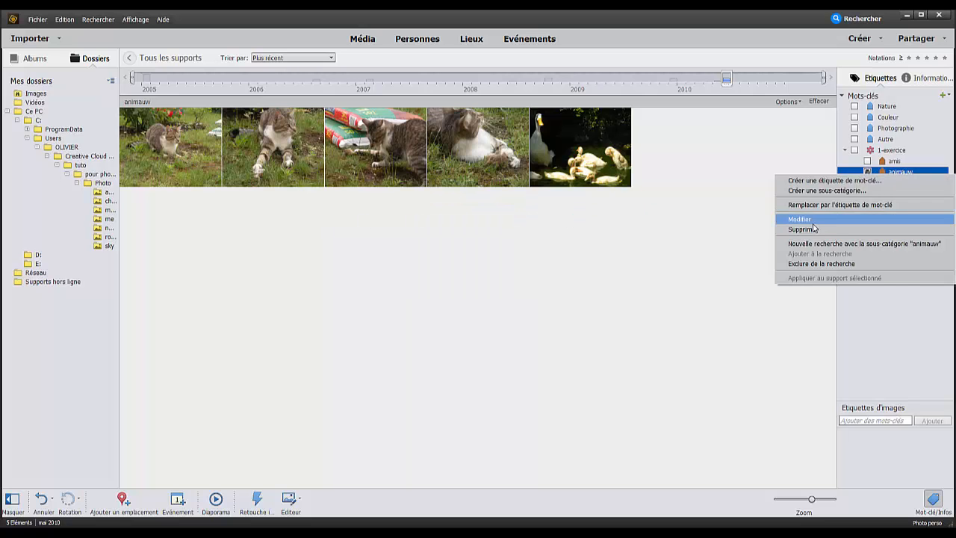
{"action": "left_click", "coordinate": [810, 216]}
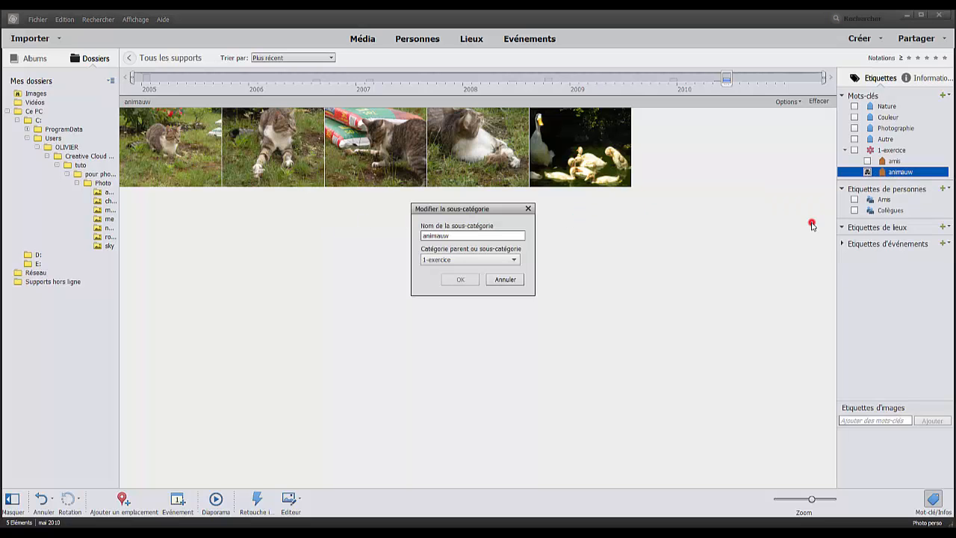
{"action": "left_click", "coordinate": [458, 233]}
{"action": "key", "text": "BackSpace"}
{"action": "key", "text": "Return"}
{"action": "left_click", "coordinate": [496, 264]}
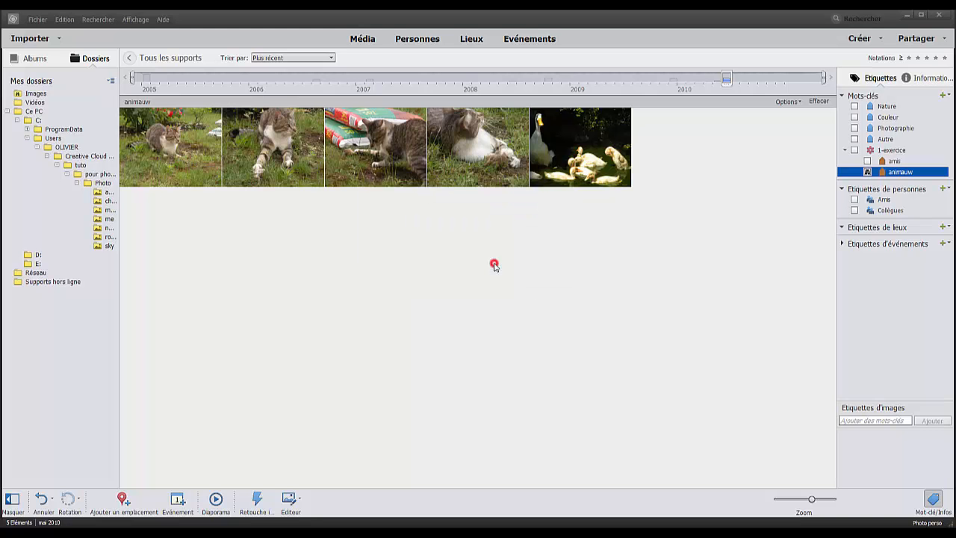
- Filter the photos by 1-exercice, by amis and by animaux in turn, and clear the filter
{"action": "left_click", "coordinate": [854, 150]}
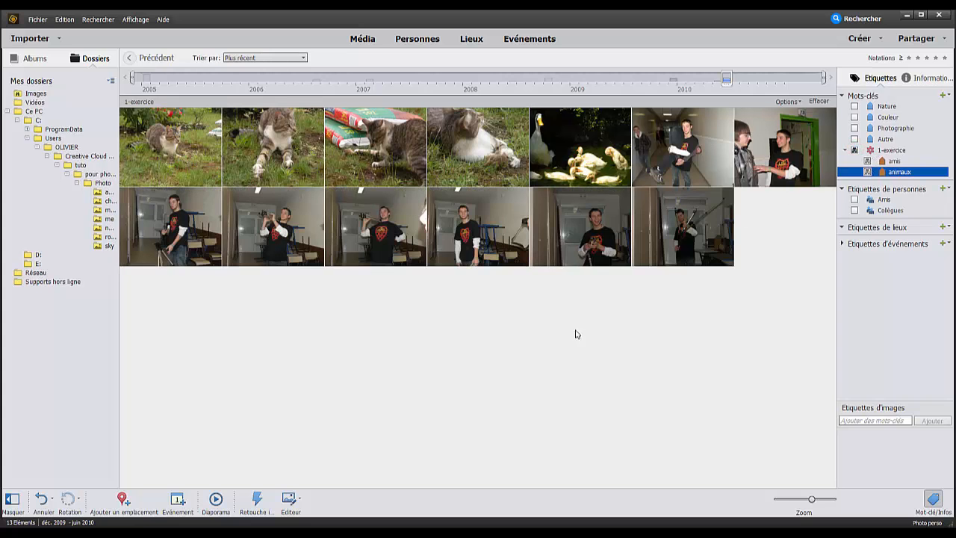
{"action": "left_click", "coordinate": [867, 161]}
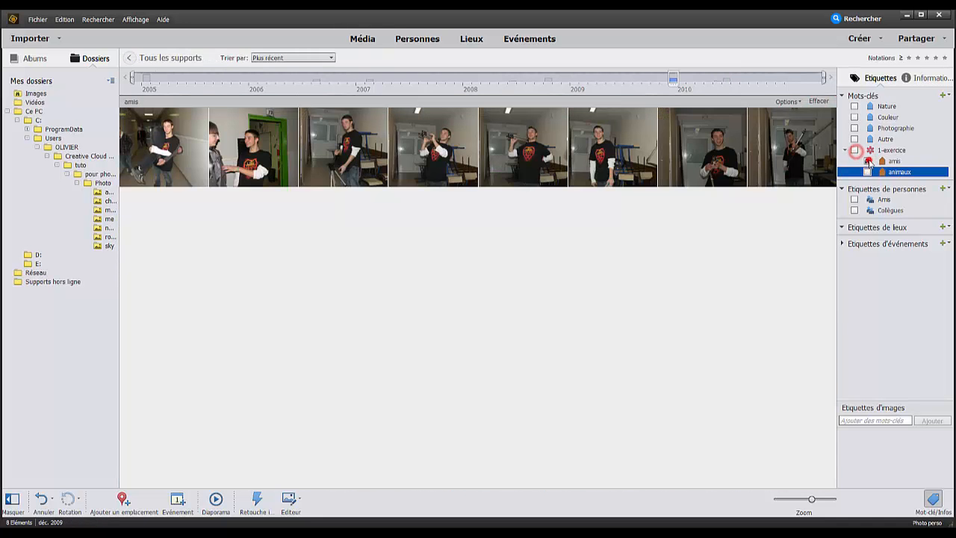
{"action": "left_click", "coordinate": [867, 161]}
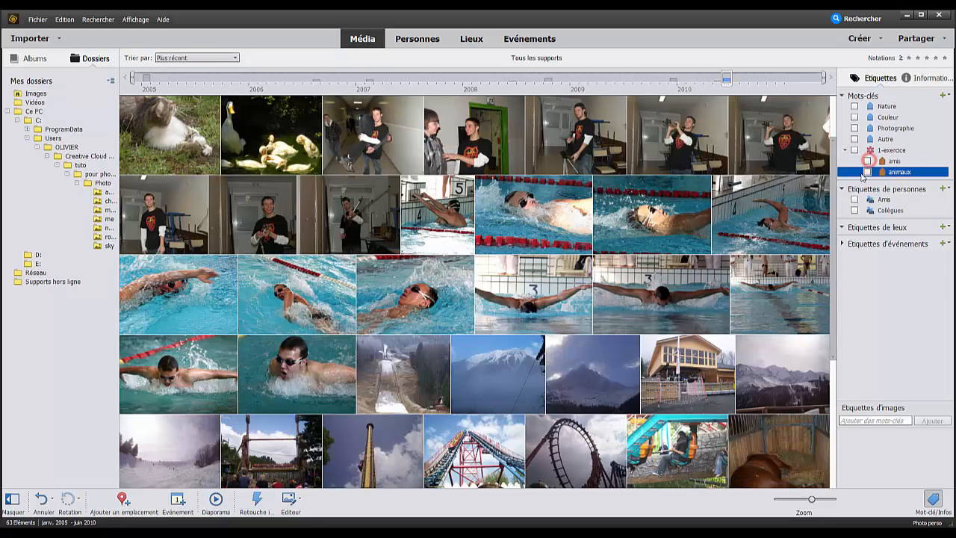
{"action": "left_click", "coordinate": [866, 171]}
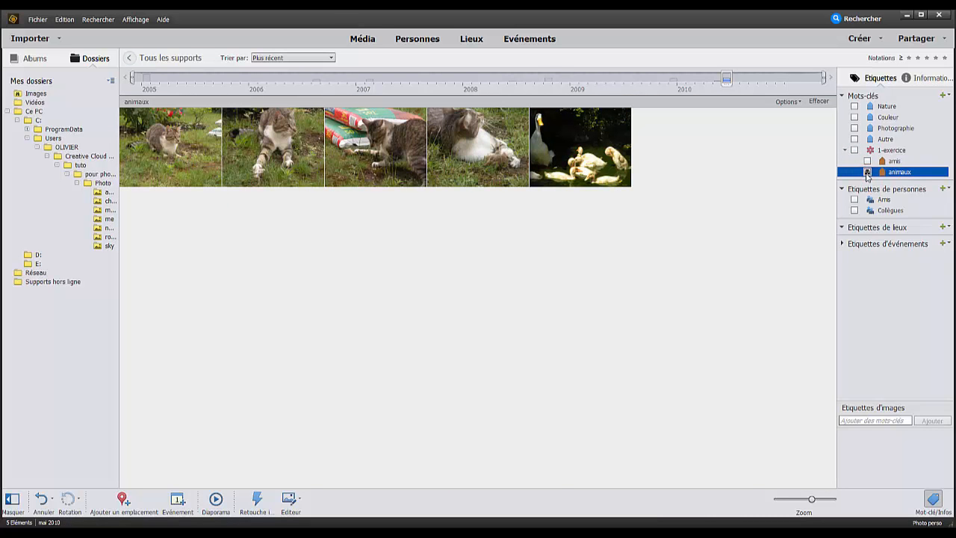
{"action": "left_click", "coordinate": [867, 172]}
- Clear the animaux filter, open the 1-exercice category's properties for editing and close them without changes
{"action": "left_click", "coordinate": [876, 150]}
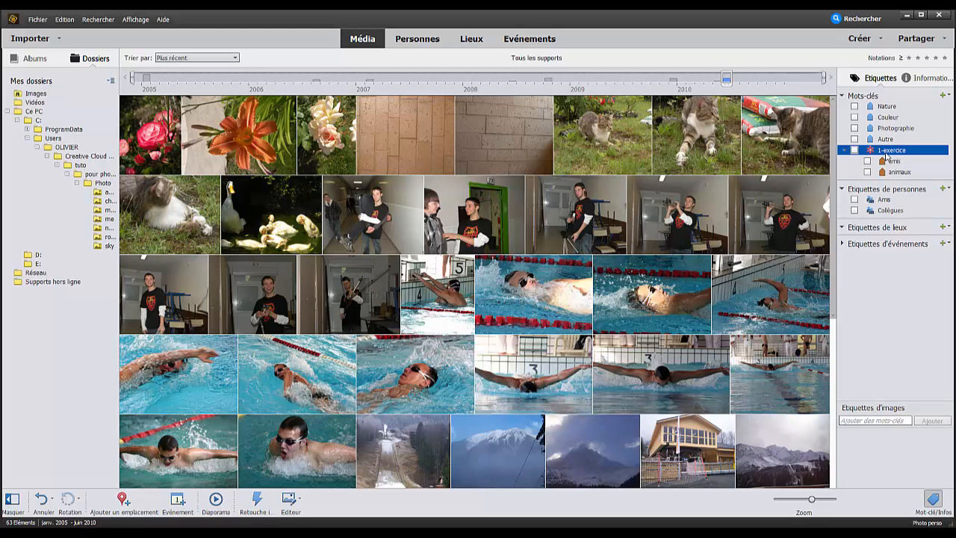
{"action": "left_click", "coordinate": [945, 94]}
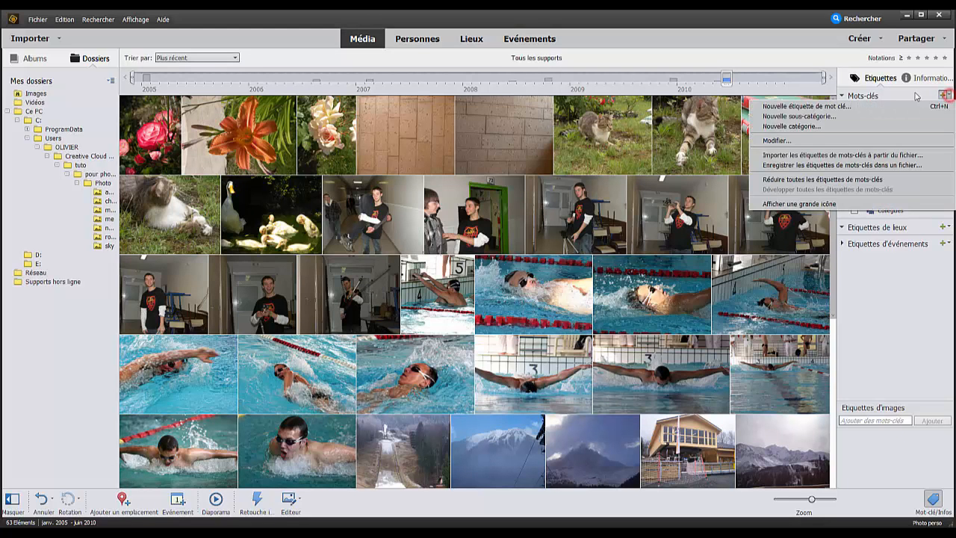
{"action": "left_click", "coordinate": [774, 141]}
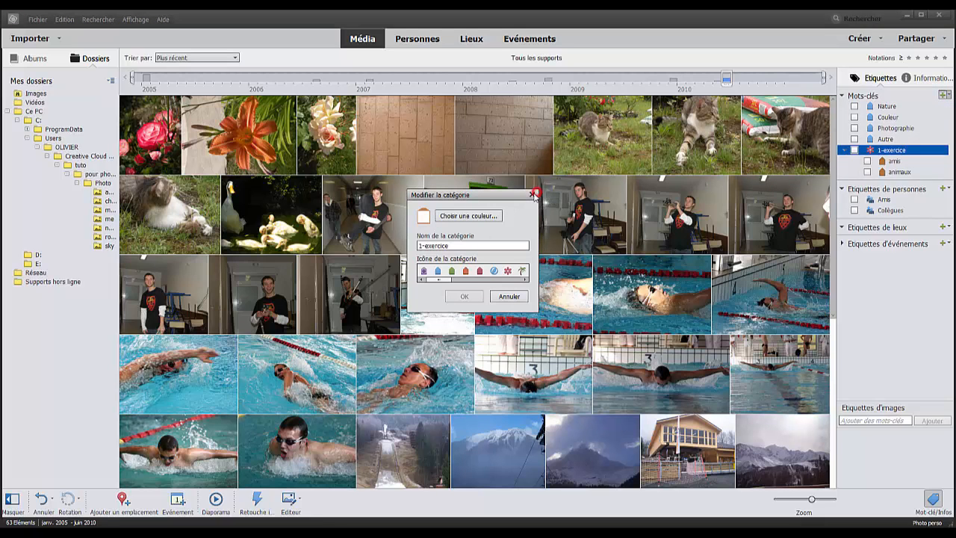
{"action": "left_click", "coordinate": [532, 194]}
- Collapse all keyword tags in the list and expand them all again
{"action": "left_click", "coordinate": [945, 96]}
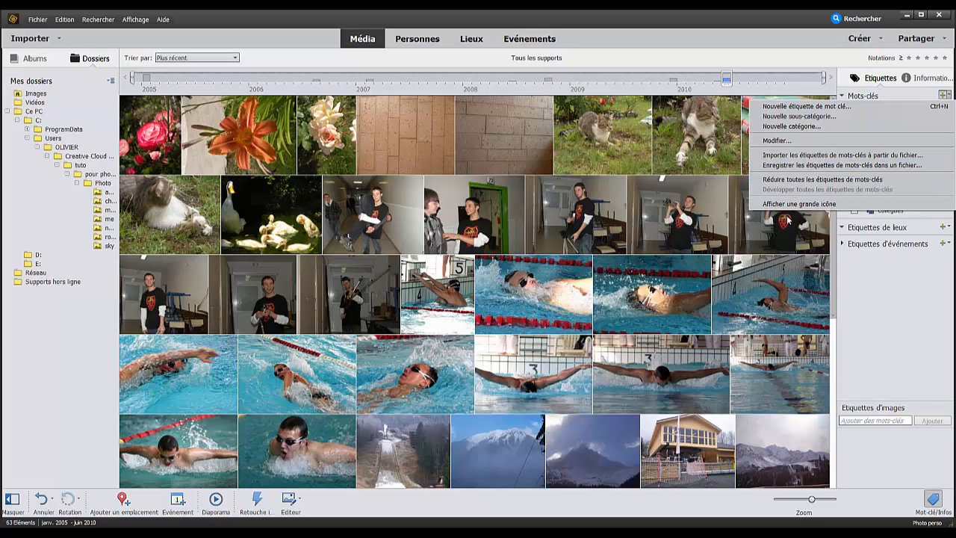
{"action": "left_click", "coordinate": [808, 181]}
{"action": "left_click", "coordinate": [947, 96]}
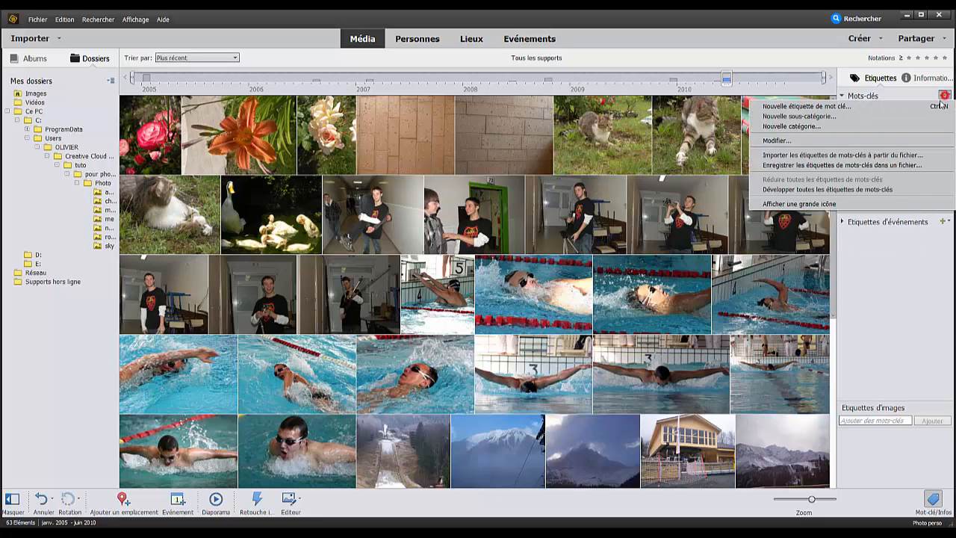
{"action": "left_click", "coordinate": [810, 188]}
- Display the keyword tags with large icons
{"action": "left_click", "coordinate": [941, 96]}
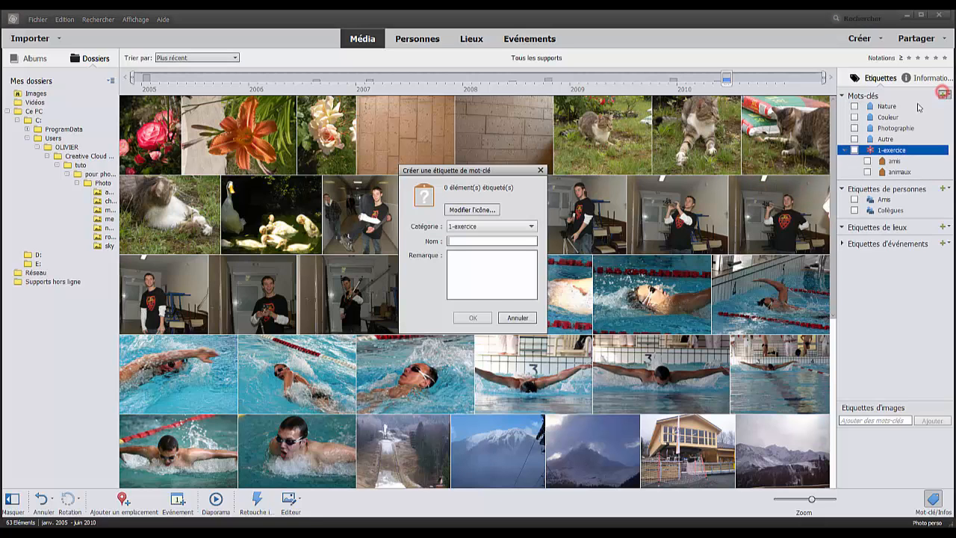
{"action": "left_click", "coordinate": [539, 170]}
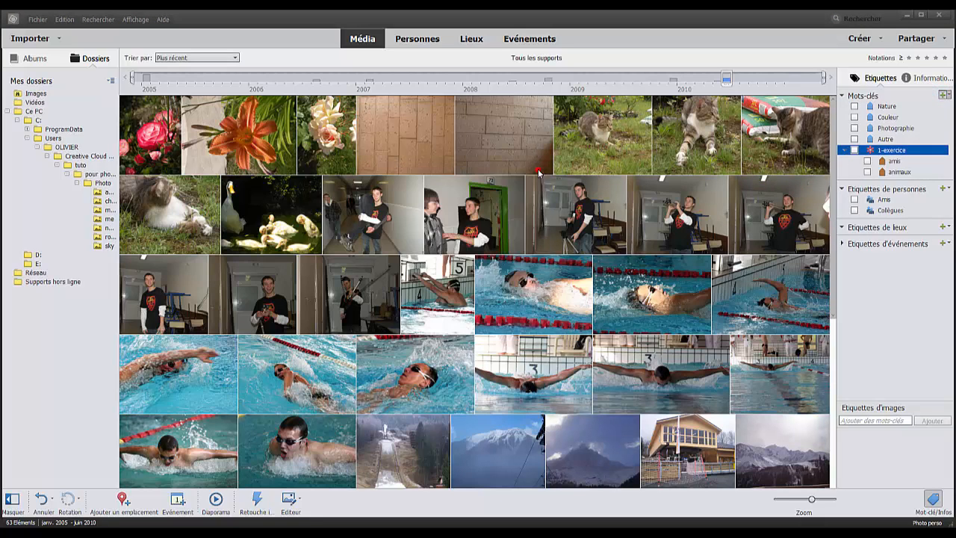
{"action": "left_click", "coordinate": [948, 95]}
{"action": "left_click", "coordinate": [786, 201]}
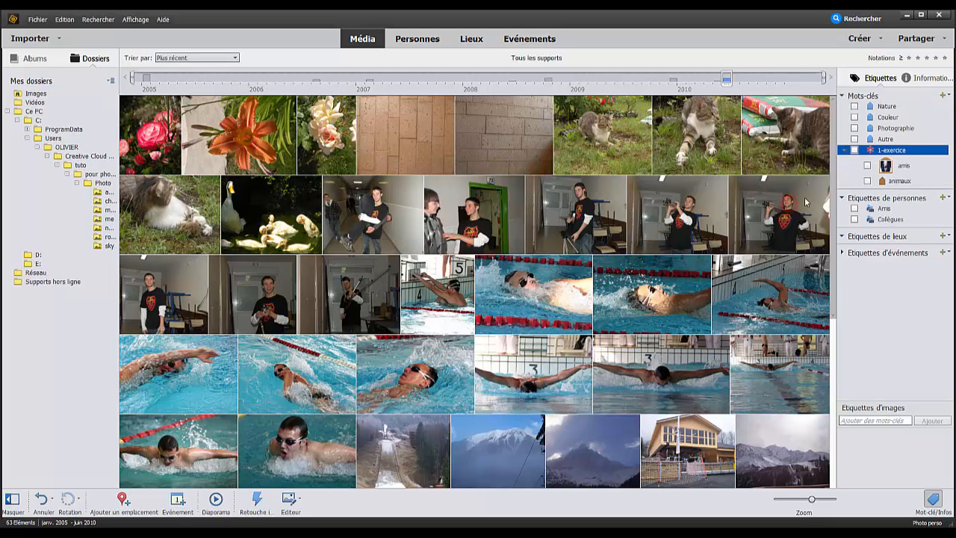
{"action": "left_click", "coordinate": [884, 165]}
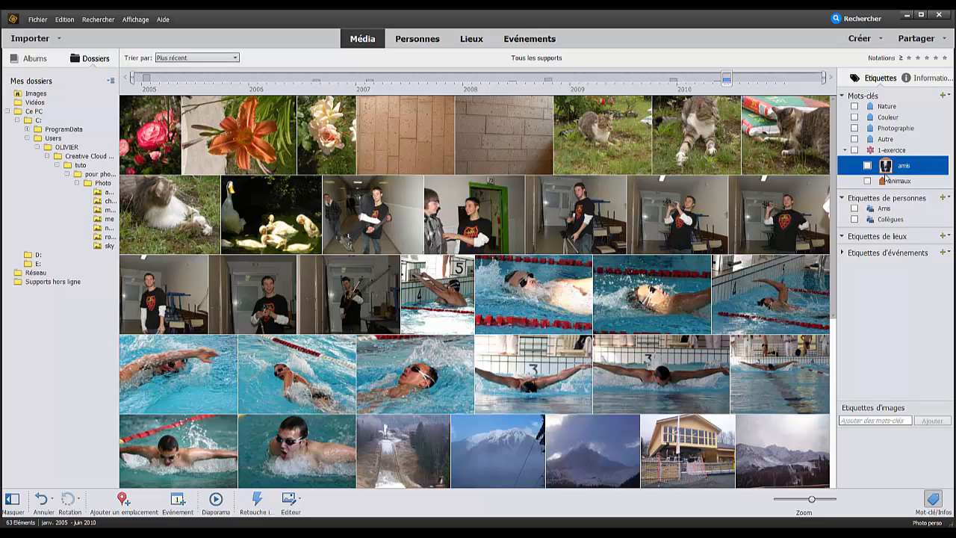
{"action": "left_click", "coordinate": [941, 97]}
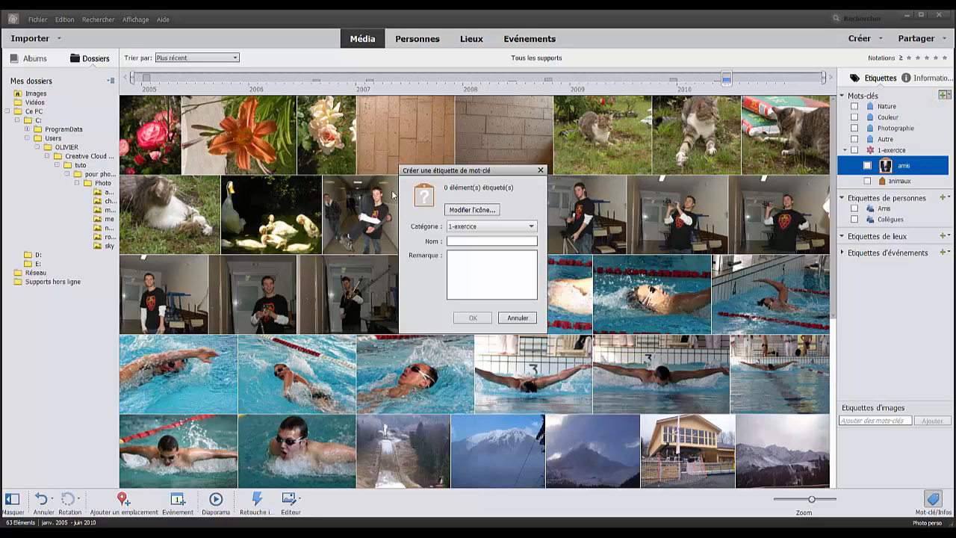
{"action": "left_click", "coordinate": [540, 171]}
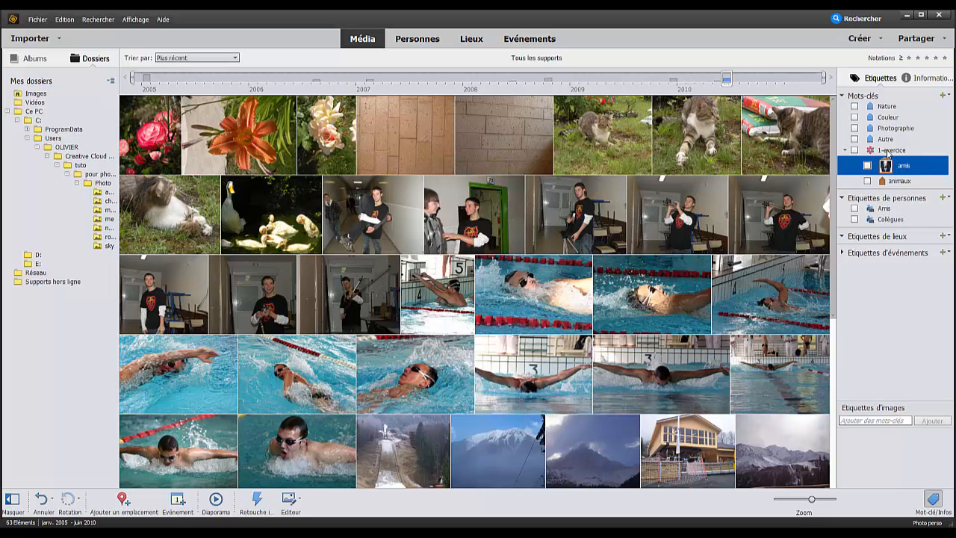
- Remove the amis keyword tag from the corridor photo, check by filtering on amis, and clear the filter
{"action": "left_click_drag", "start_coordinate": [887, 155], "coordinate": [377, 207]}
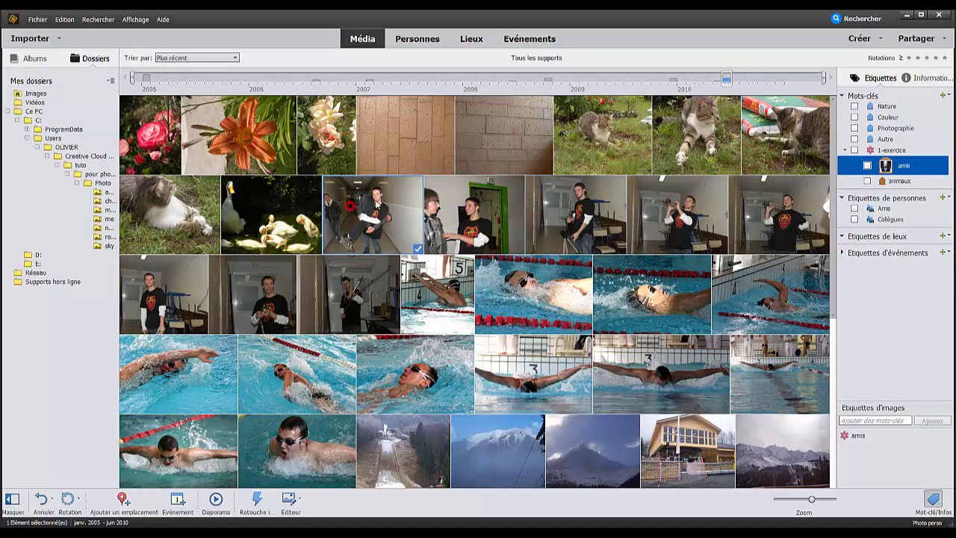
{"action": "right_click", "coordinate": [377, 205]}
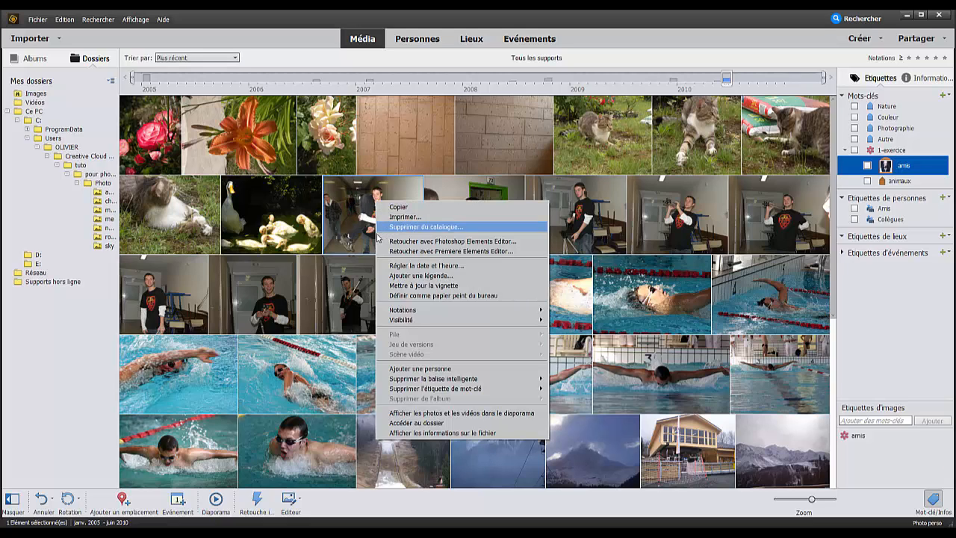
{"action": "mouse_move", "coordinate": [422, 392]}
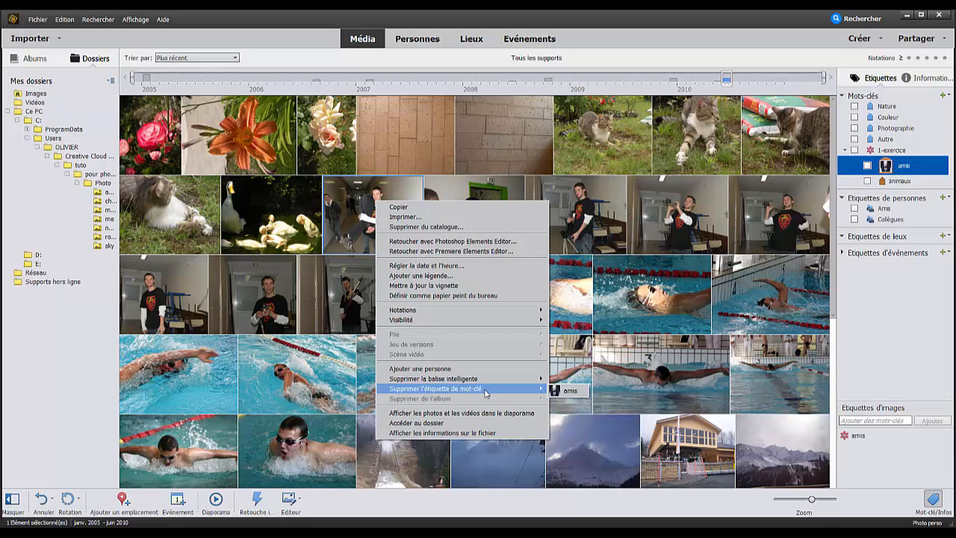
{"action": "left_click", "coordinate": [569, 391]}
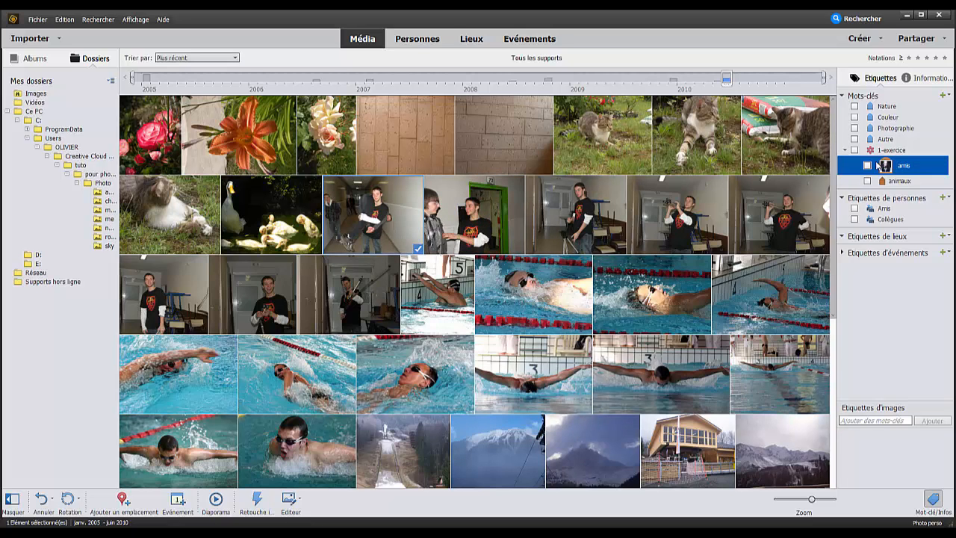
{"action": "left_click", "coordinate": [867, 165]}
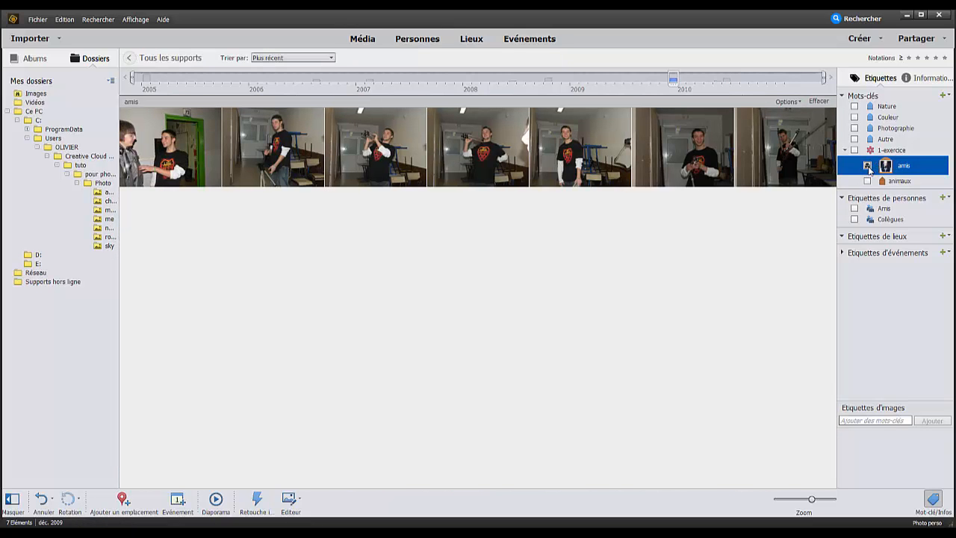
{"action": "left_click", "coordinate": [867, 165]}
- Examine which smart tags can be removed from the corridor photo, without removing any
{"action": "left_click", "coordinate": [380, 136]}
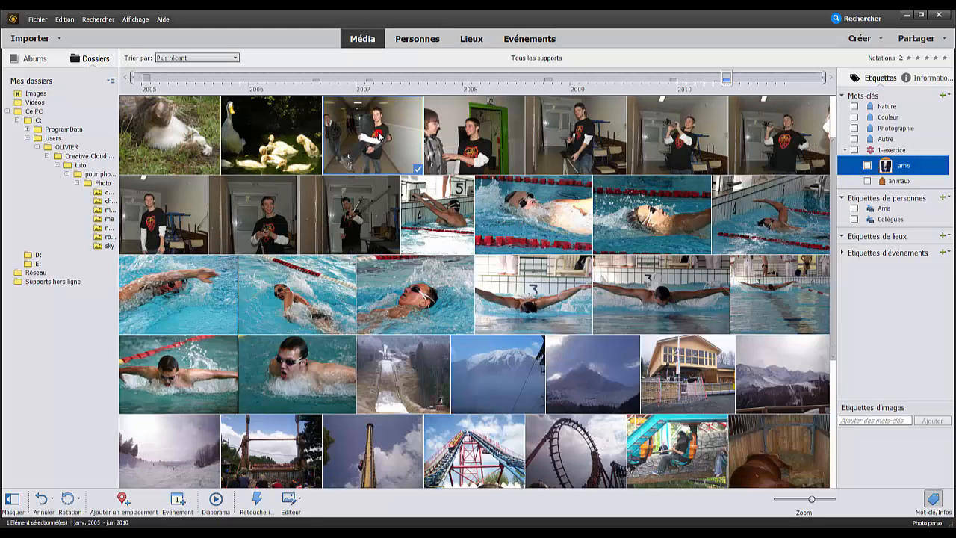
{"action": "right_click", "coordinate": [379, 136]}
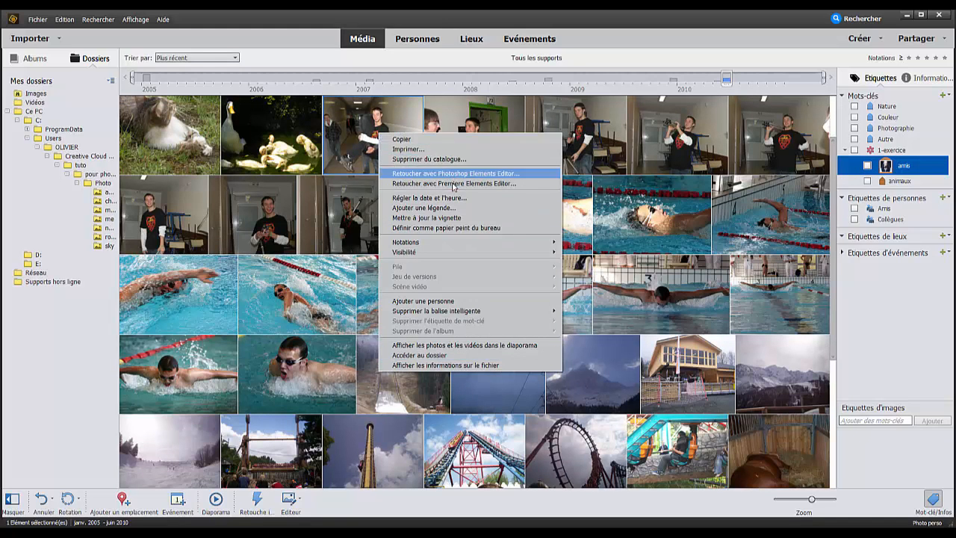
{"action": "mouse_move", "coordinate": [425, 257]}
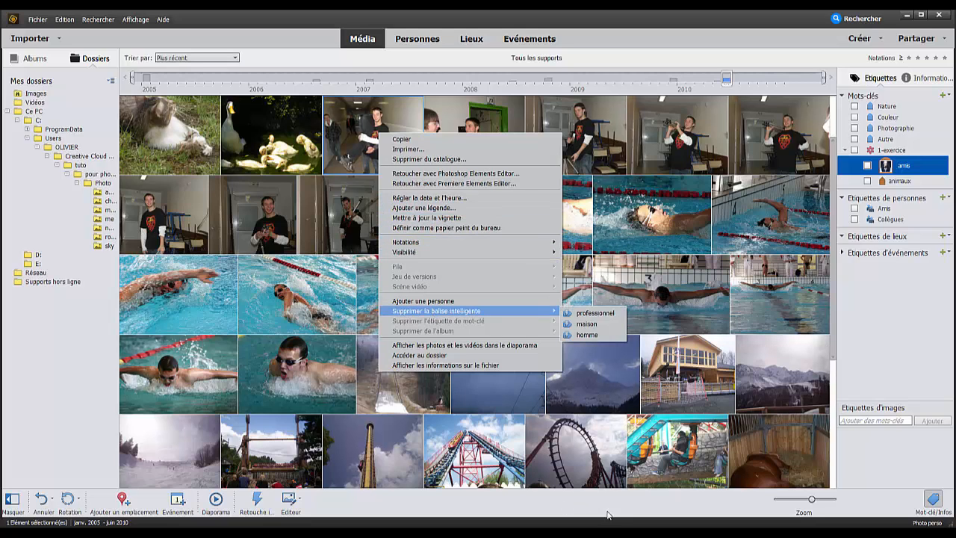
{"action": "left_click", "coordinate": [624, 533]}
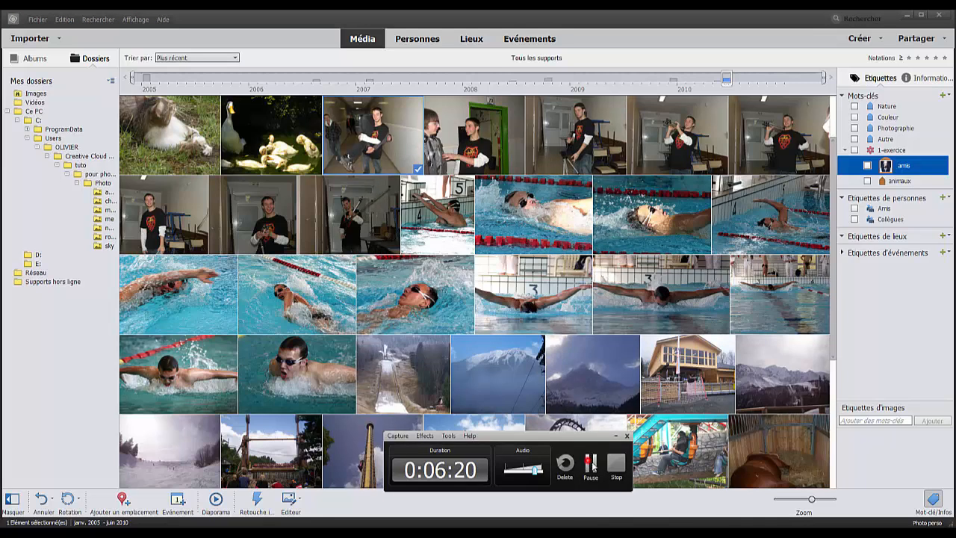
{"action": "left_click", "coordinate": [589, 462]}
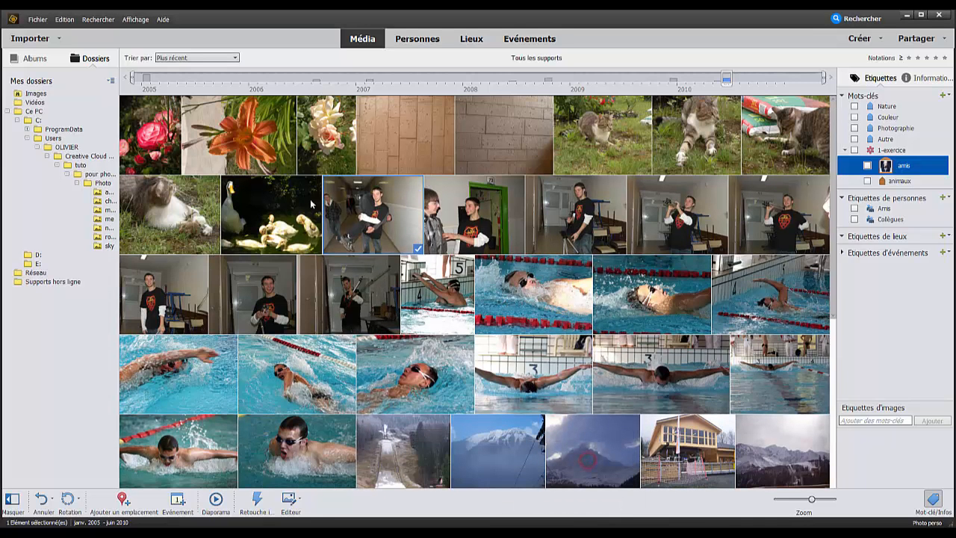
- Select the corridor photo and assign it the existing amis keyword through the image tags entry
{"action": "left_click", "coordinate": [381, 221]}
{"action": "left_click", "coordinate": [418, 249]}
{"action": "left_click", "coordinate": [388, 220]}
{"action": "left_click", "coordinate": [871, 420]}
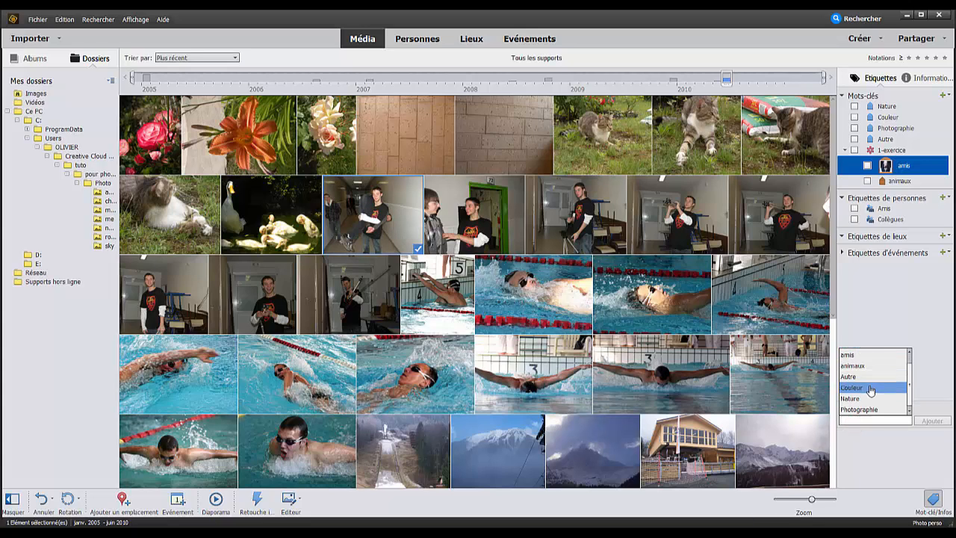
{"action": "scroll", "coordinate": [870, 390], "scroll_direction": "up", "scroll_amount": 1}
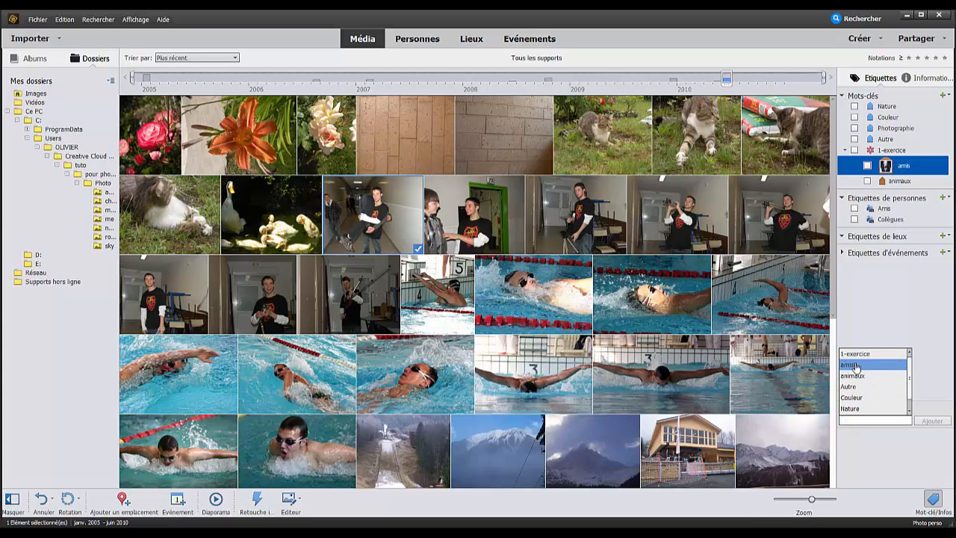
{"action": "left_click", "coordinate": [855, 366]}
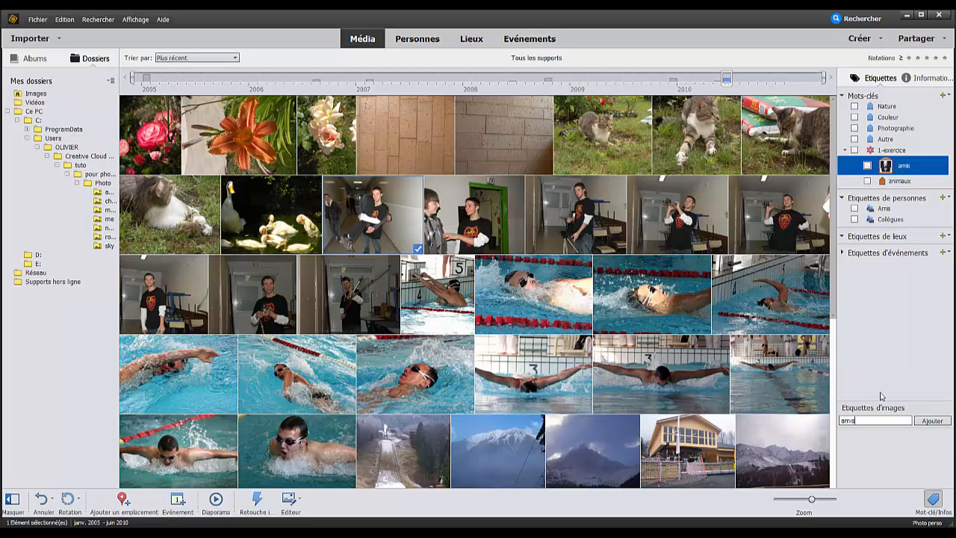
{"action": "left_click", "coordinate": [931, 420]}
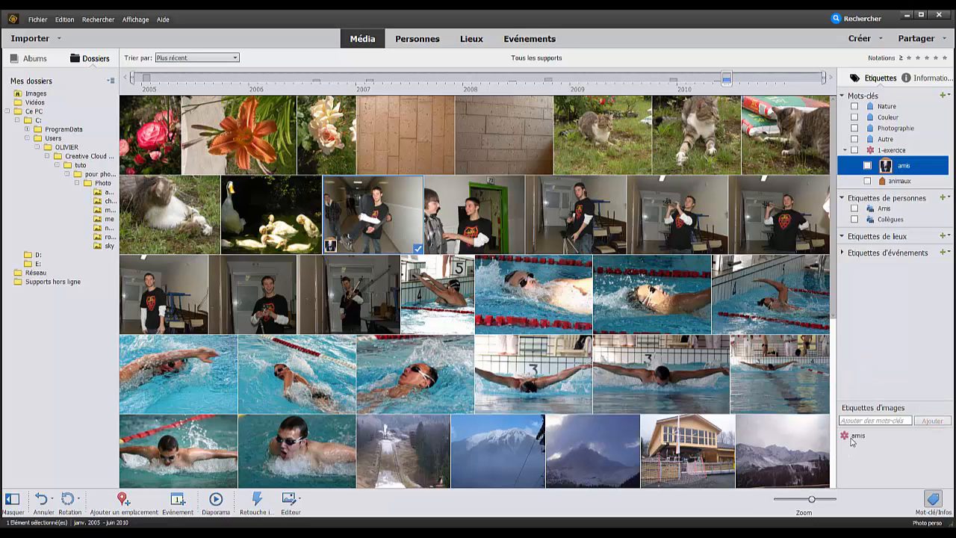
- Check the image tags of the next photo and the first cat photo, and visit the people view before returning to all media
{"action": "key", "text": "Right"}
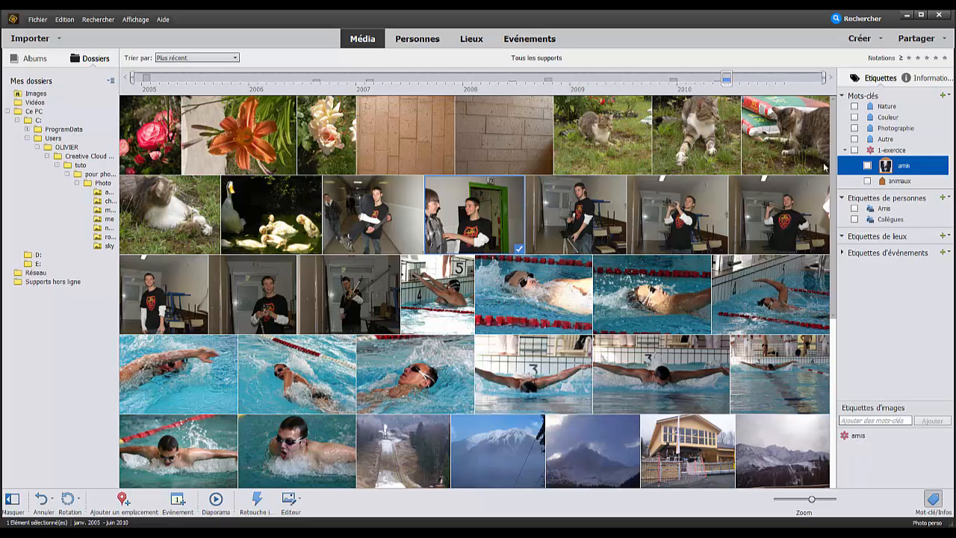
{"action": "left_click", "coordinate": [597, 135]}
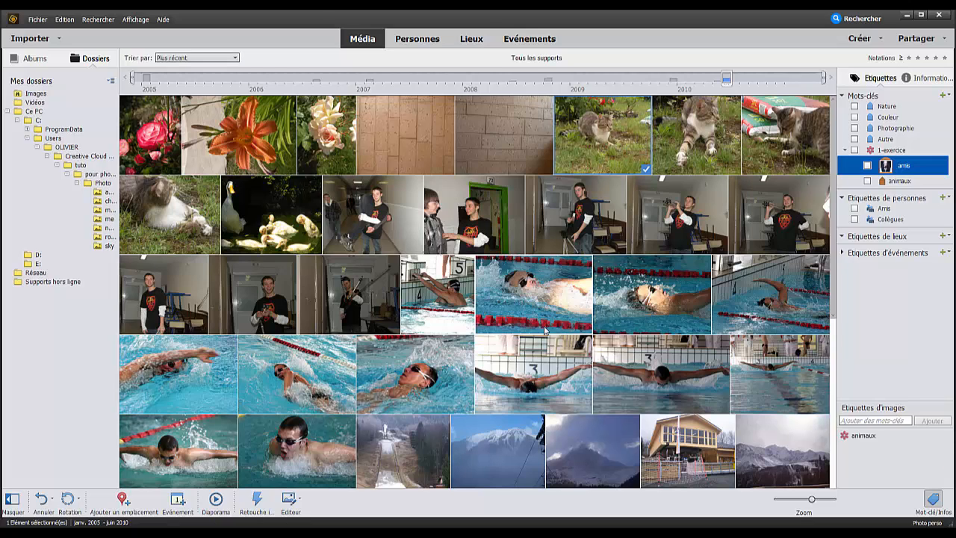
{"action": "left_click", "coordinate": [433, 38]}
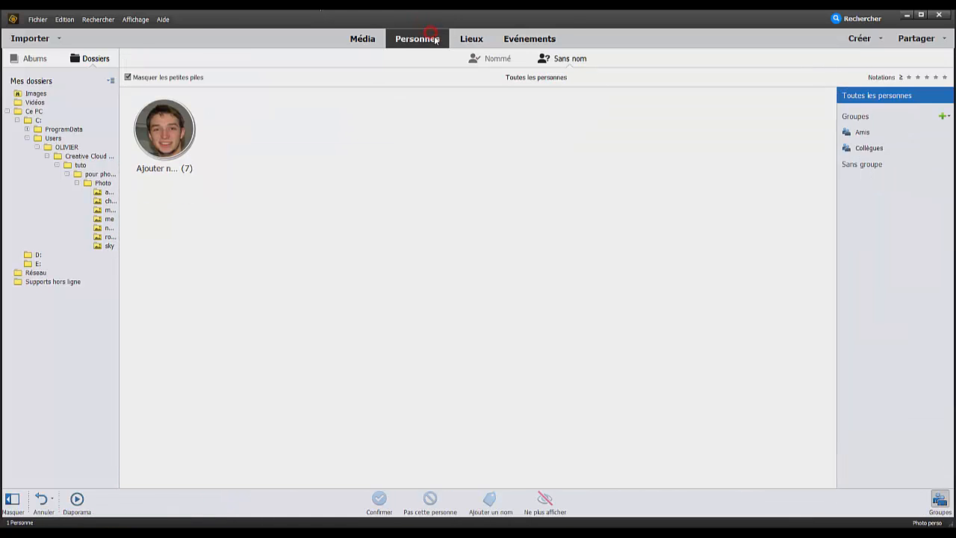
{"action": "left_click", "coordinate": [362, 38]}
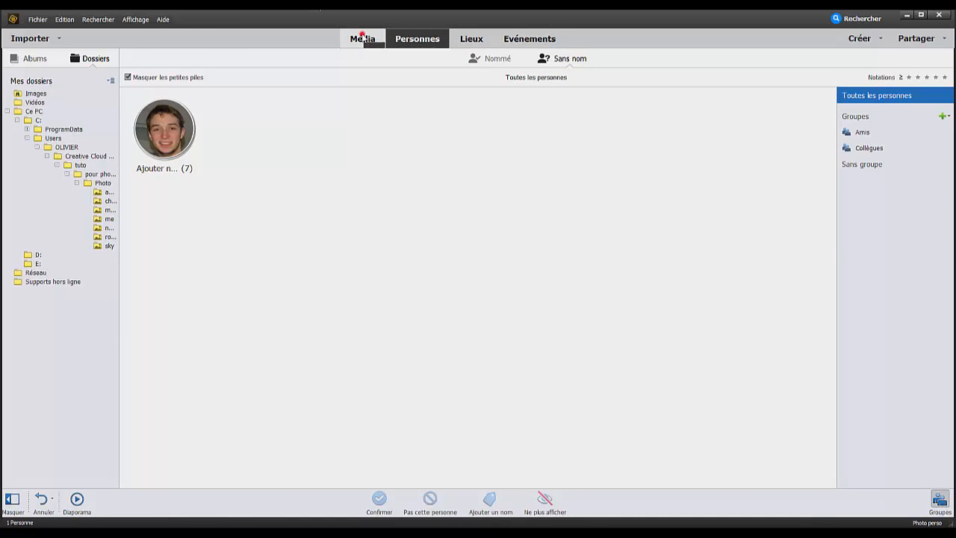